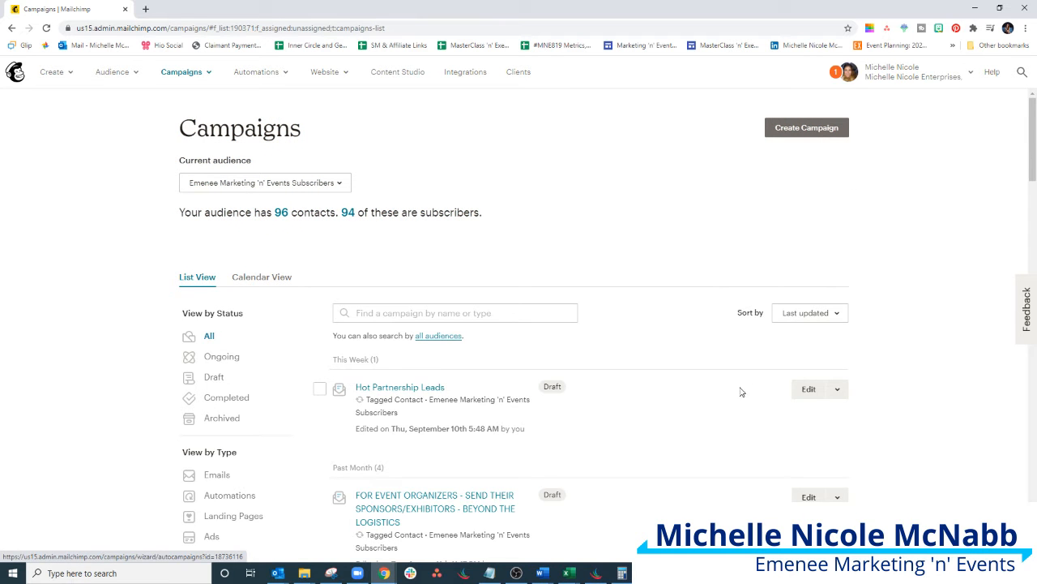
Open the Hot Partnership Leads draft campaign for editing and look over its series of automation emails
left_click(808, 389)
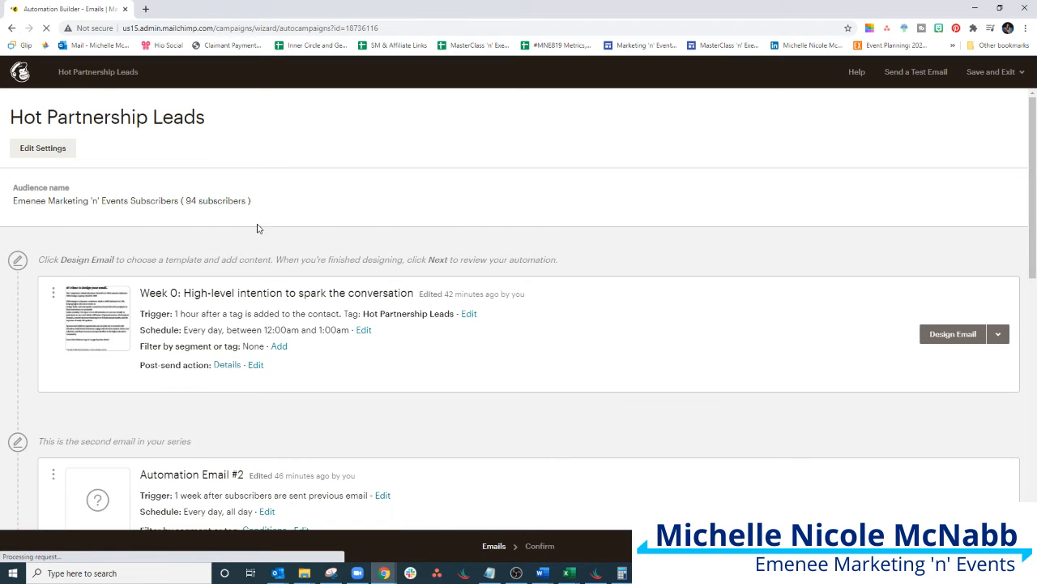
scroll(258, 229, "down", 7)
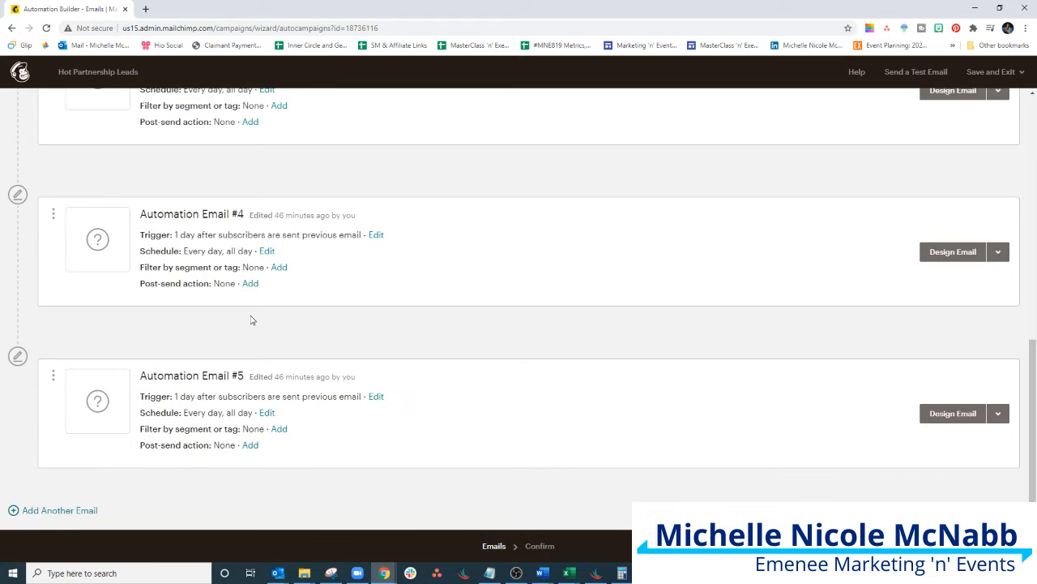
scroll(251, 321, "up", 10)
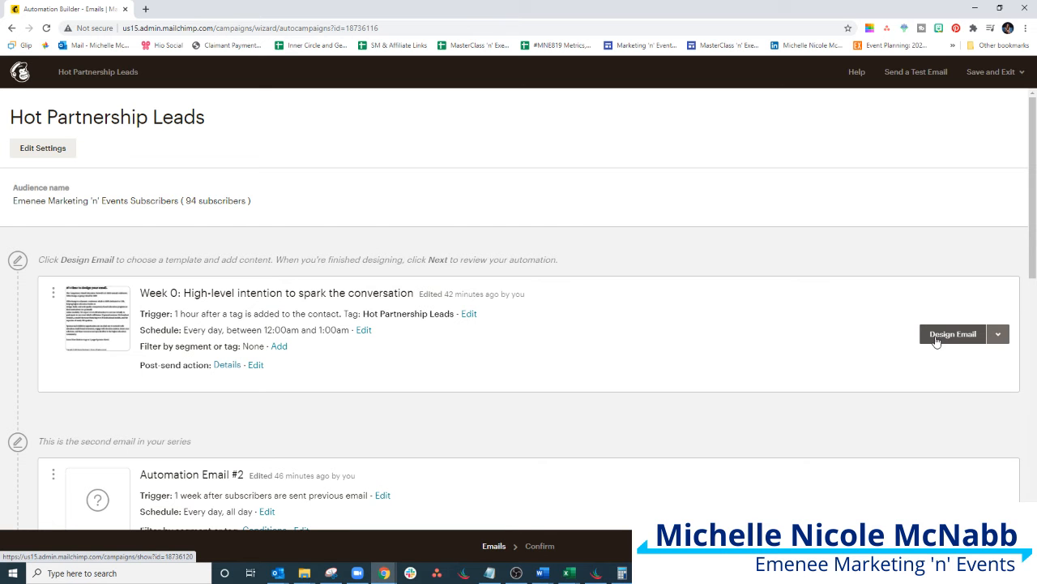
scroll(891, 356, "down", 8)
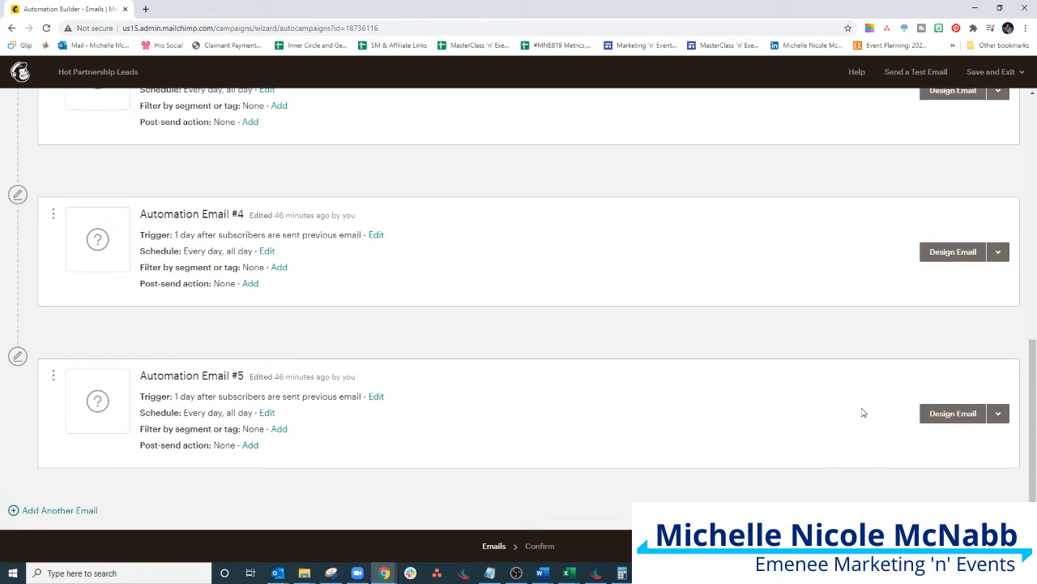
scroll(864, 413, "up", 10)
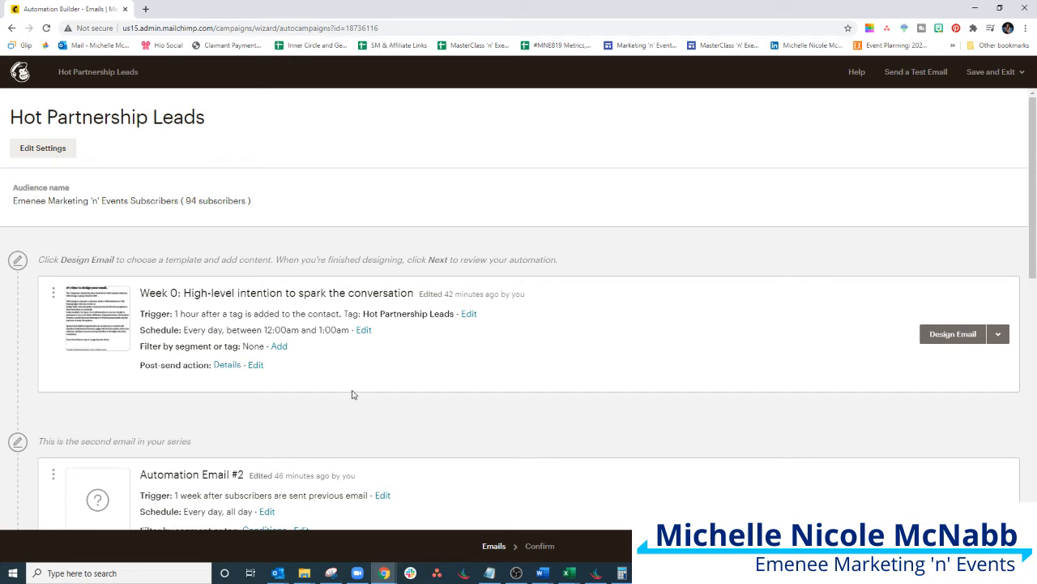
scroll(240, 462, "down", 1)
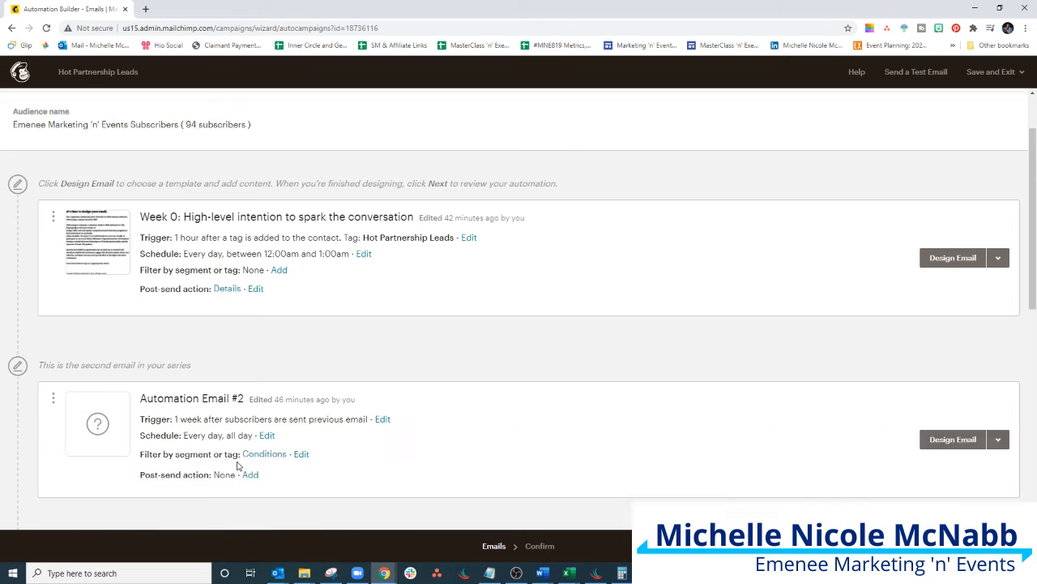
scroll(239, 463, "up", 1)
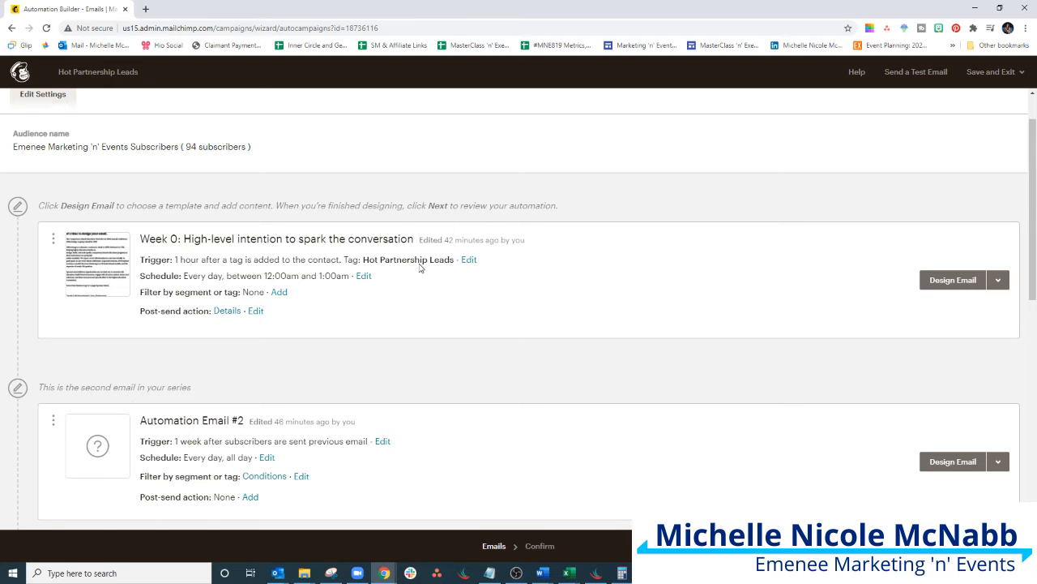
Set the Week 0 email's added-tag trigger to wait 1 hour and update the trigger
left_click(469, 261)
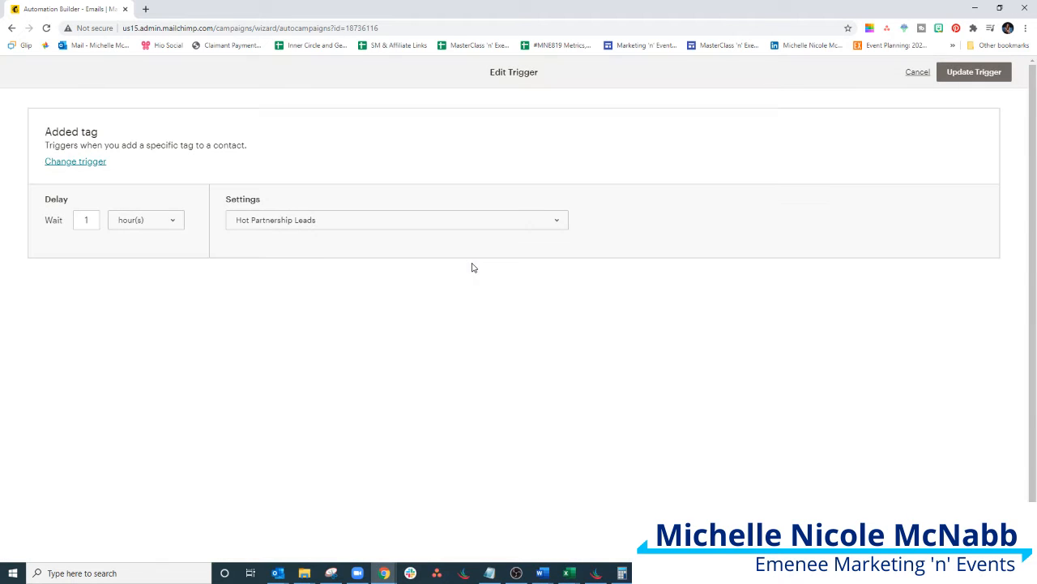
left_click_drag(60, 147, 280, 155)
left_click(89, 219)
left_click(122, 224)
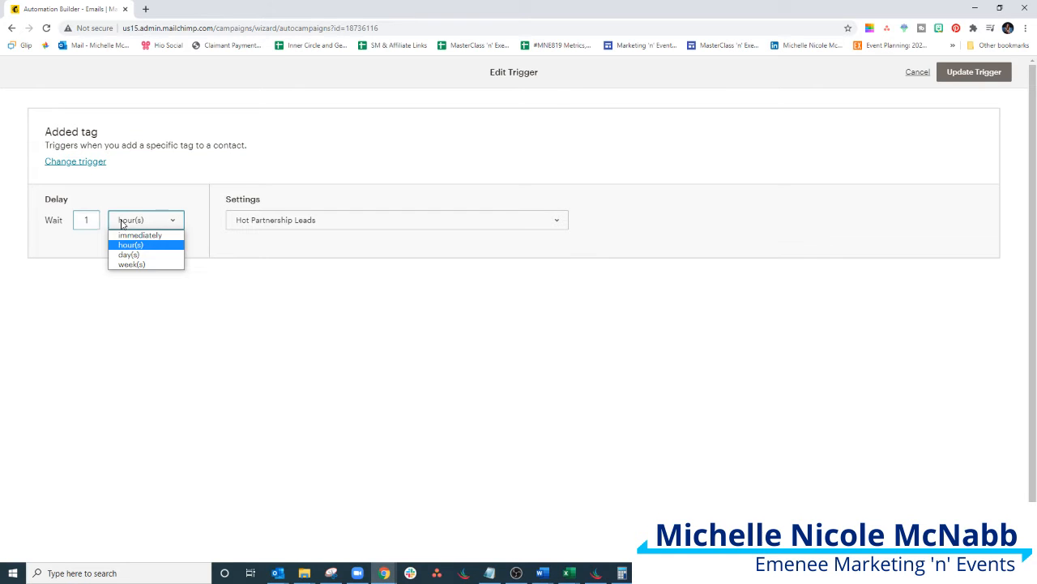
left_click(160, 245)
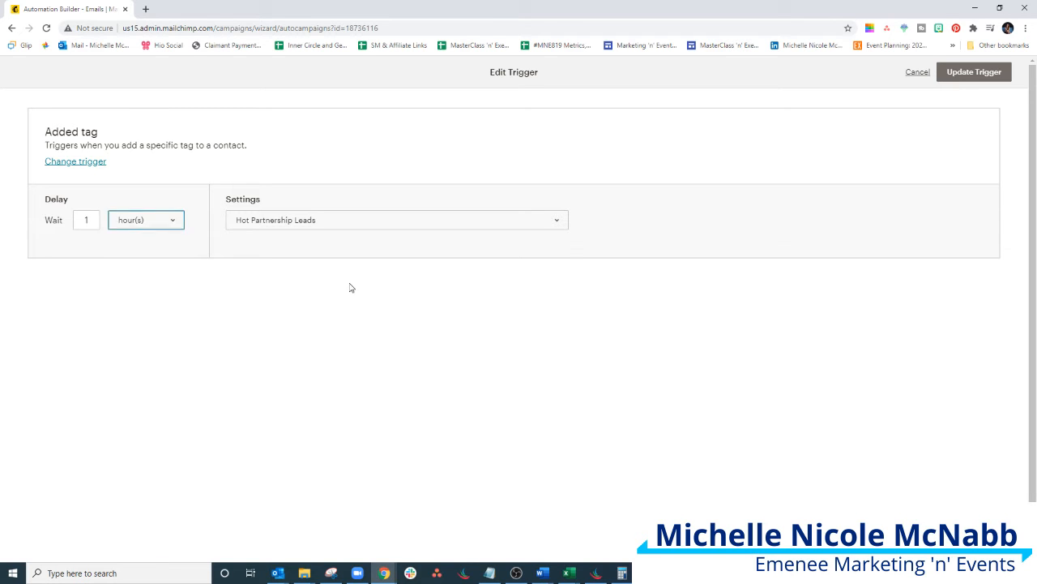
left_click(966, 81)
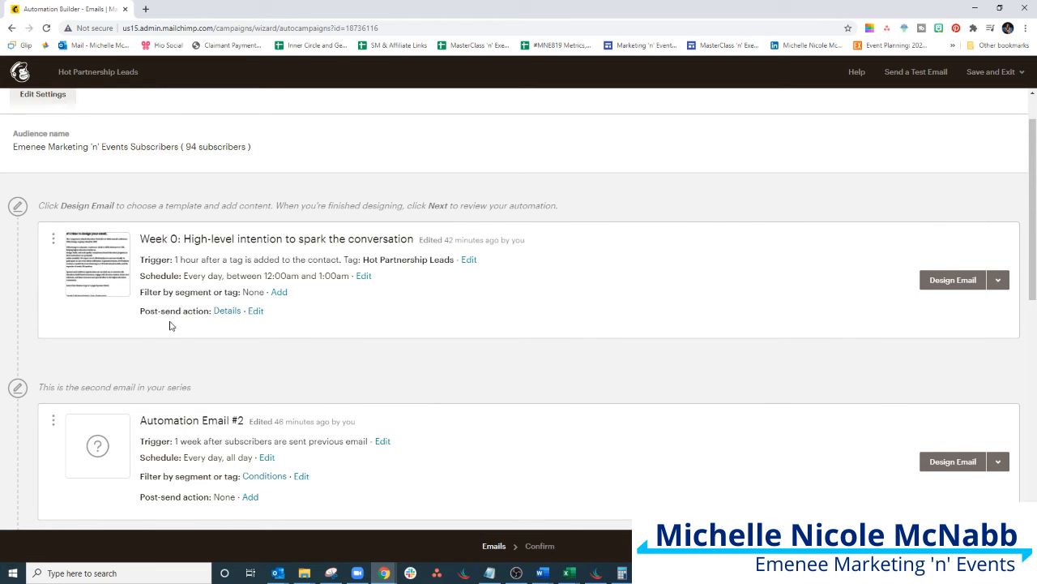
Restrict the Week 0 email's schedule to weekdays with the "Only send between" time option, and save the schedule
scroll(167, 349, "down", 1)
scroll(148, 389, "up", 1)
scroll(79, 325, "down", 3)
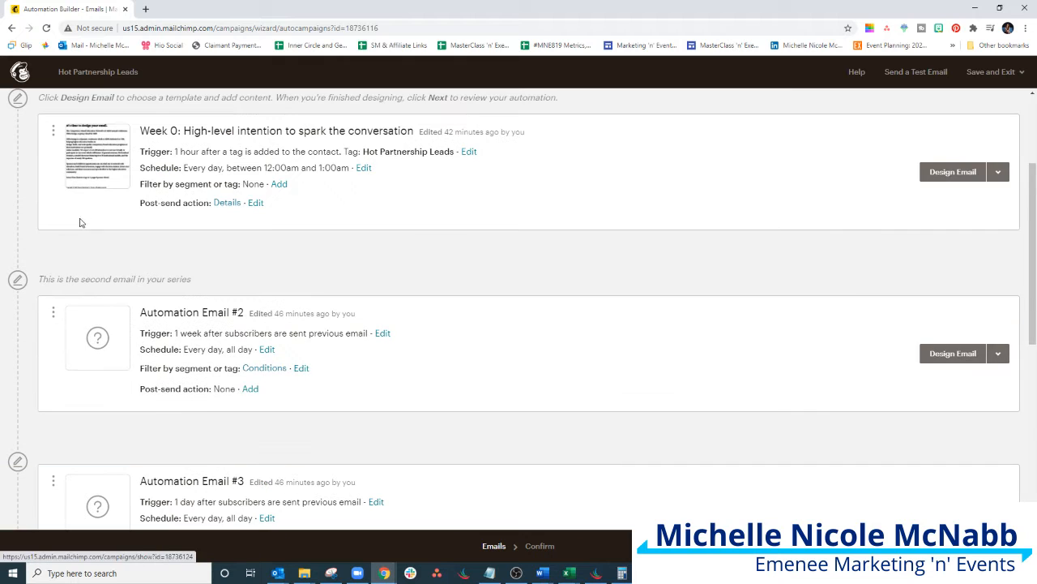
scroll(689, 292, "up", 1)
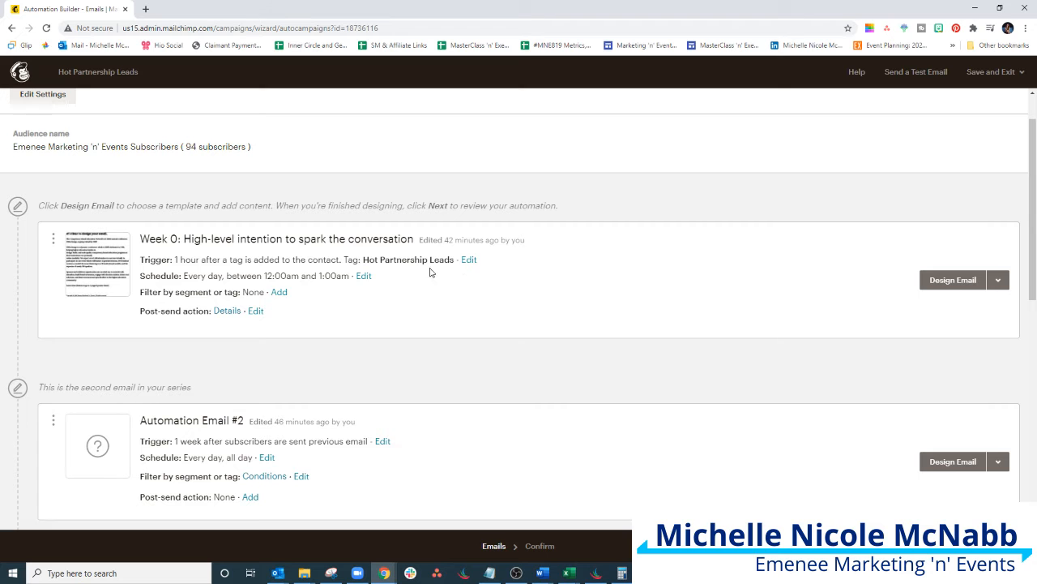
left_click(362, 276)
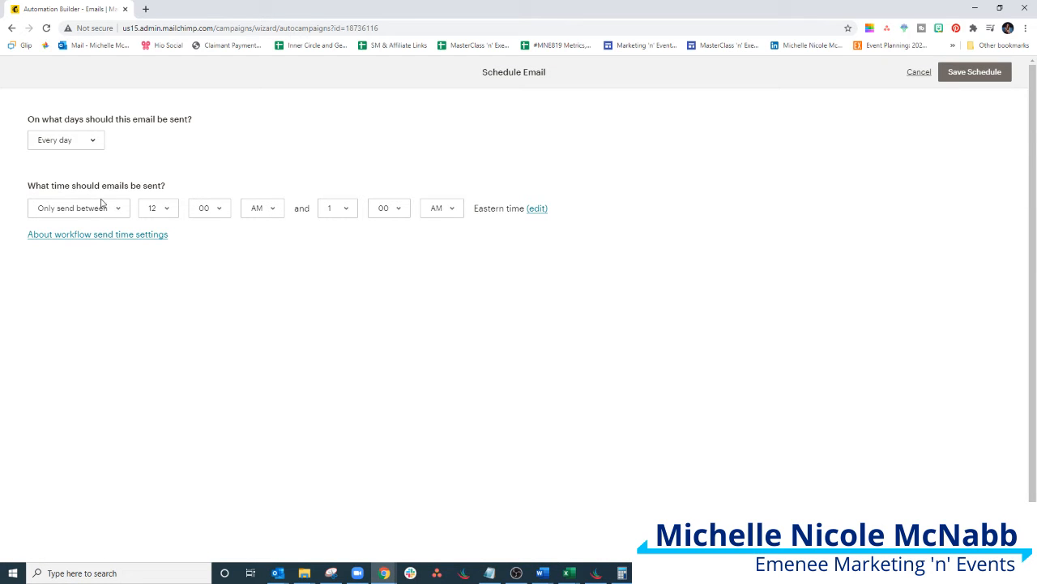
left_click(76, 144)
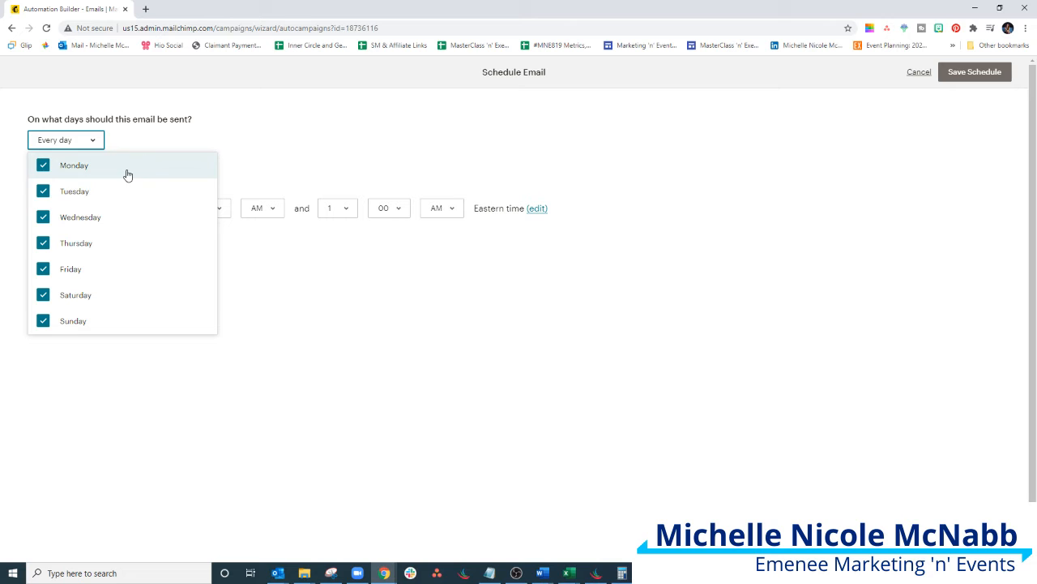
left_click(81, 302)
left_click(79, 321)
left_click(268, 428)
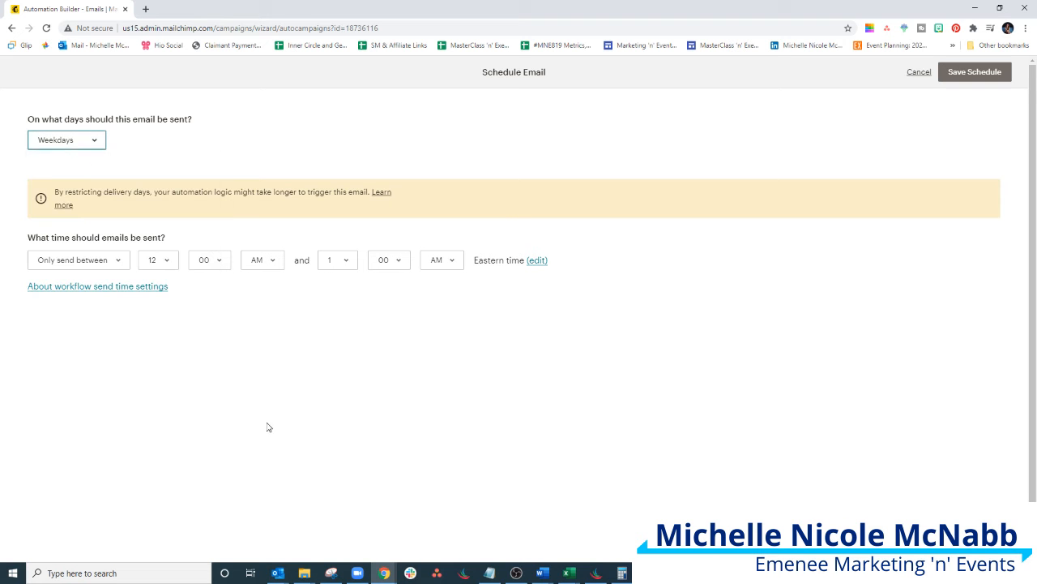
left_click(94, 262)
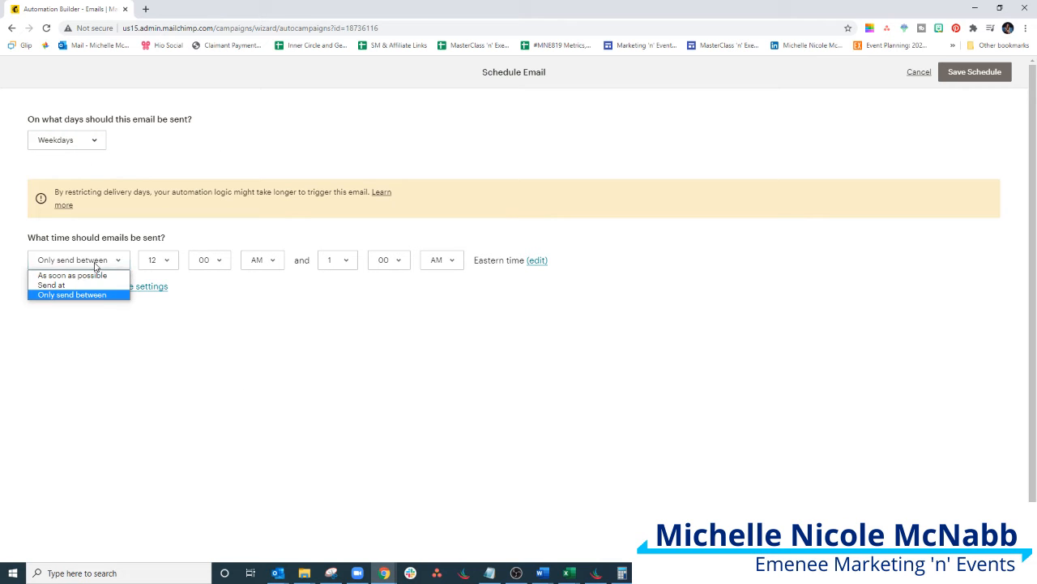
left_click(95, 295)
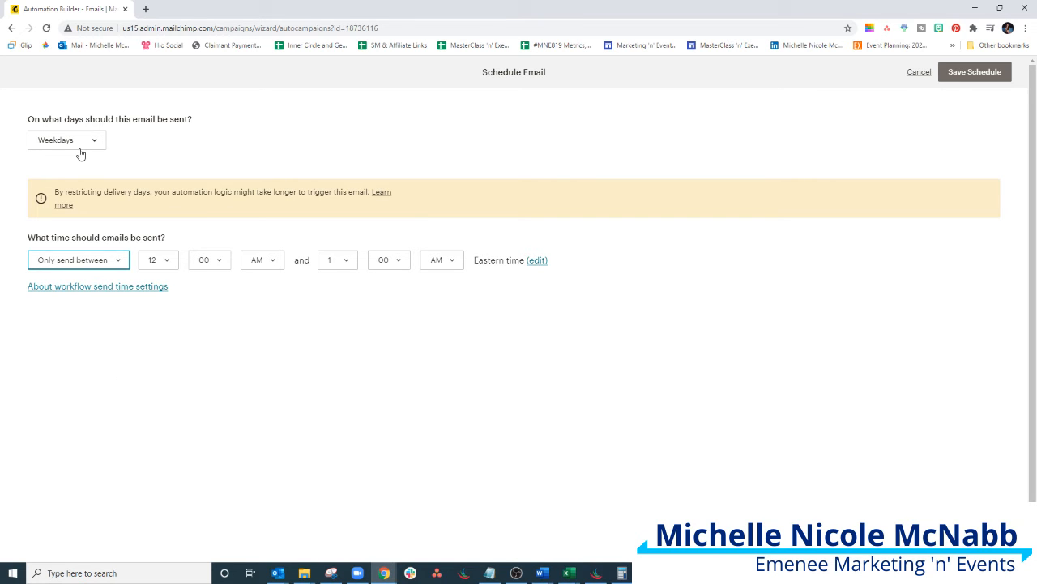
left_click(977, 73)
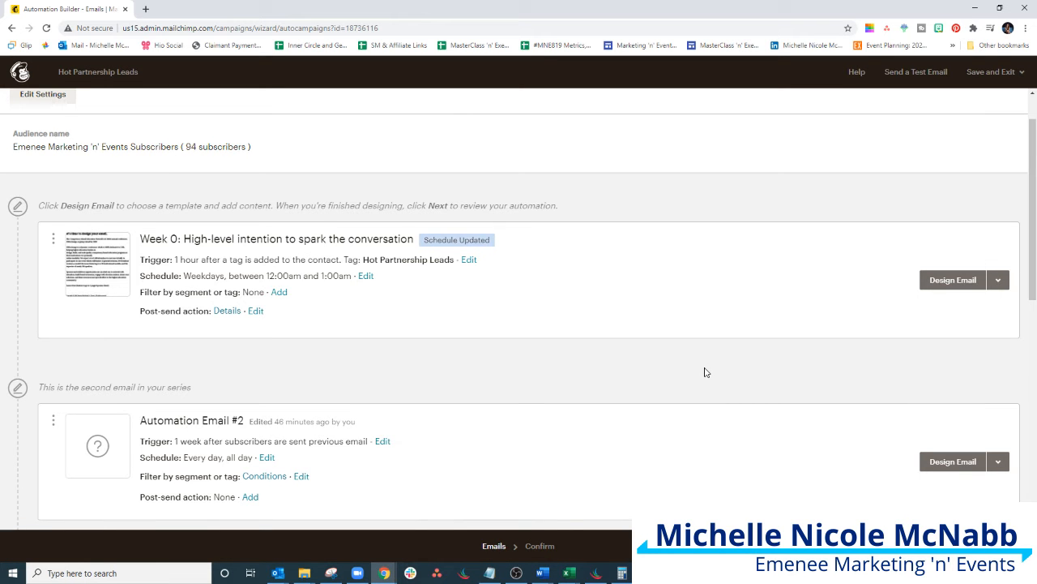
Save the Week 0 email's segment settings without choosing a segment or tag
left_click(278, 292)
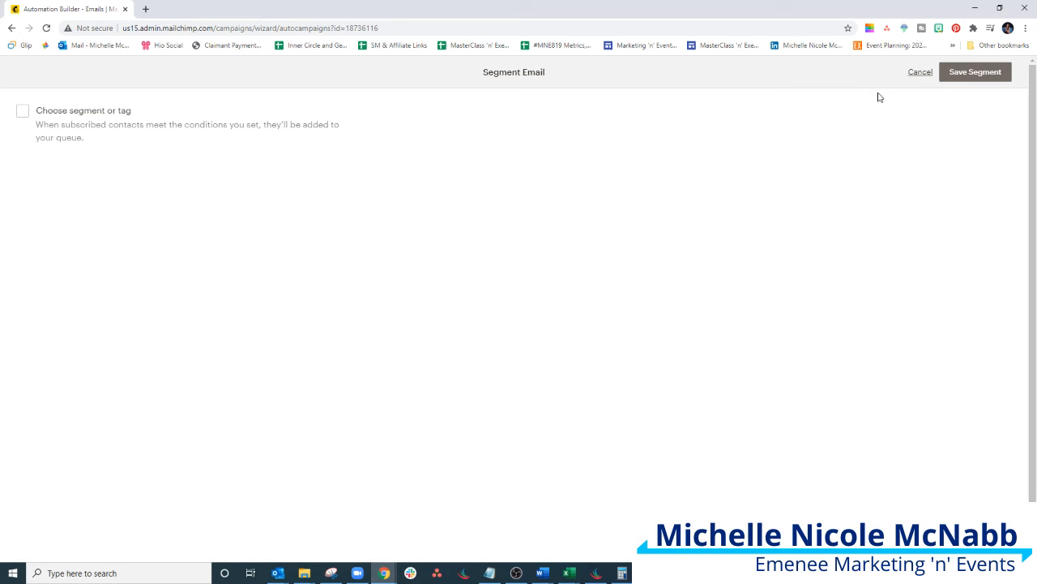
left_click(996, 73)
Review the trigger, schedule, filter and post-send settings of the emails in the series, especially Automation Email #2
scroll(208, 419, "down", 4)
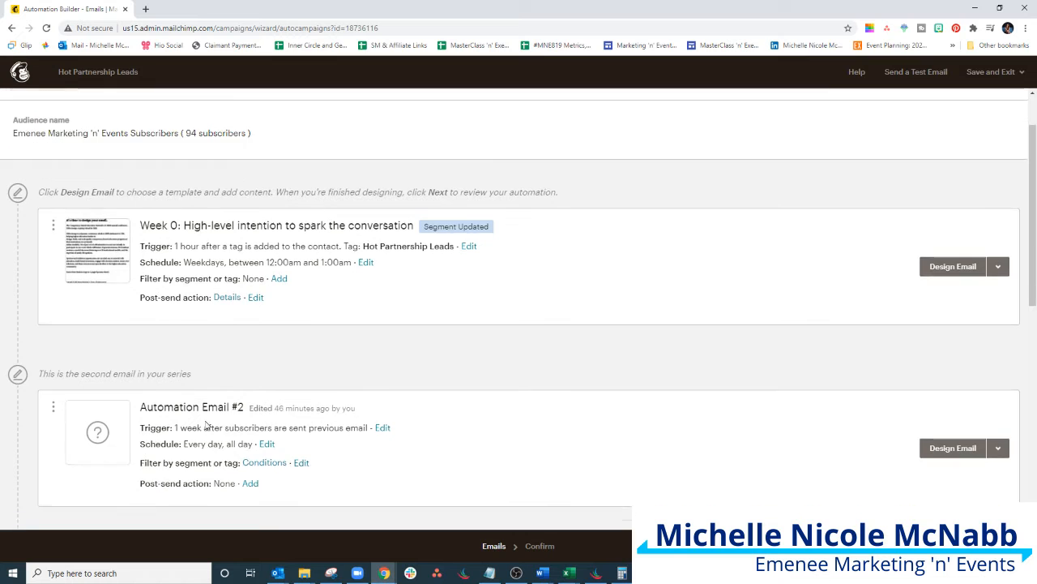
scroll(227, 397, "down", 4)
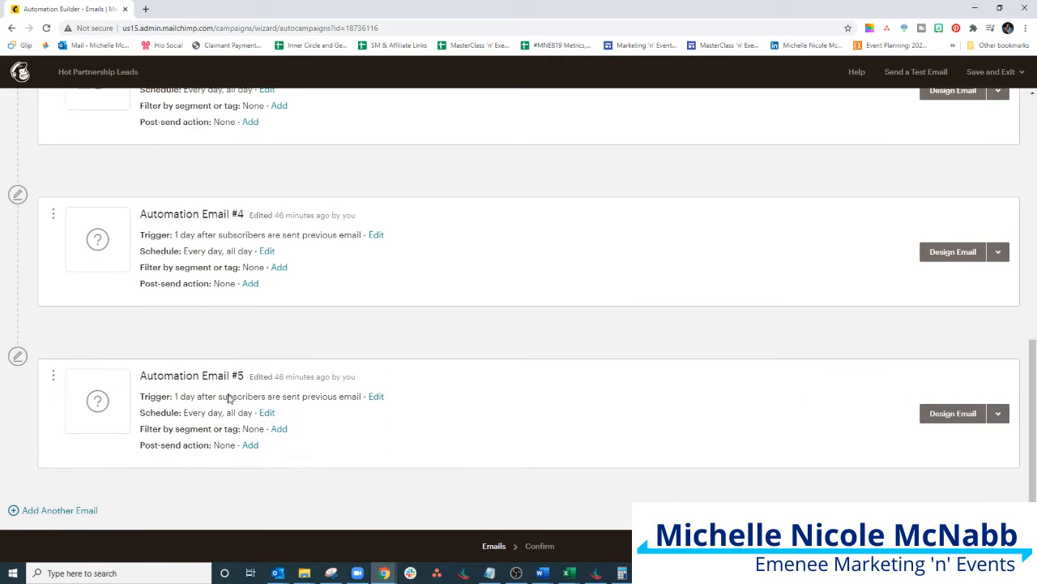
scroll(242, 391, "up", 5)
scroll(242, 391, "up", 3)
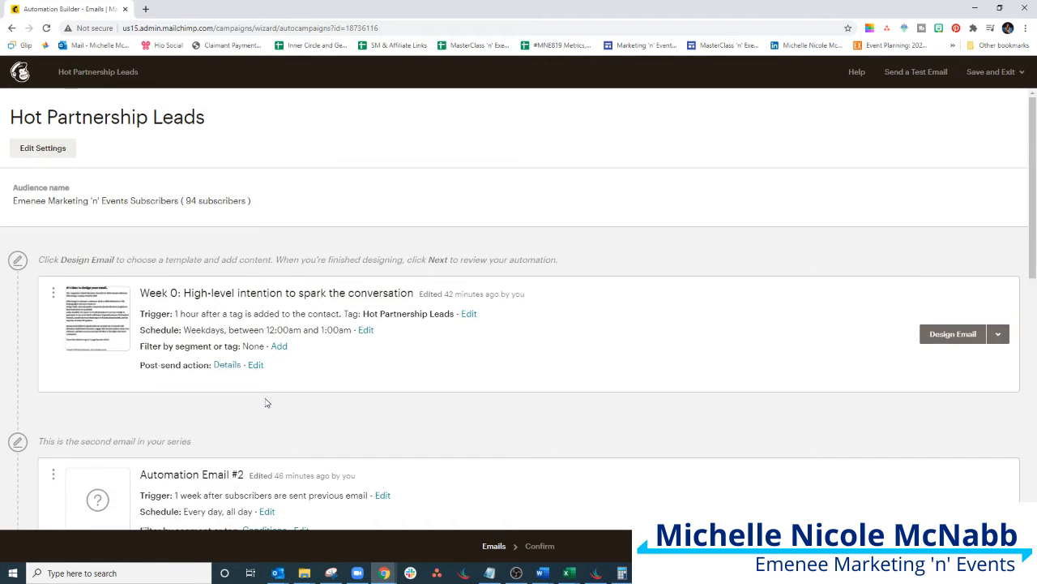
scroll(264, 403, "down", 3)
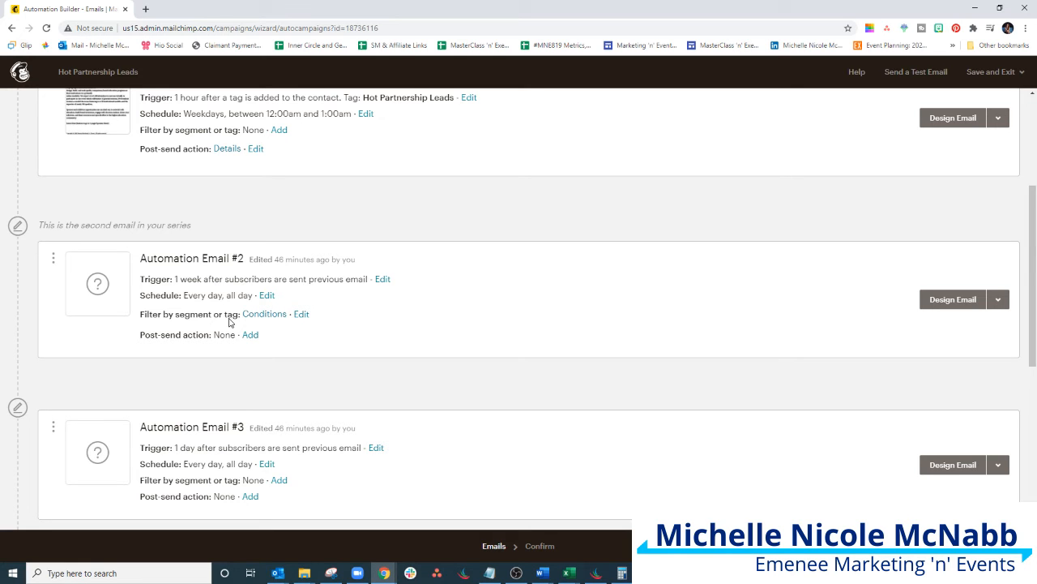
scroll(229, 322, "up", 2)
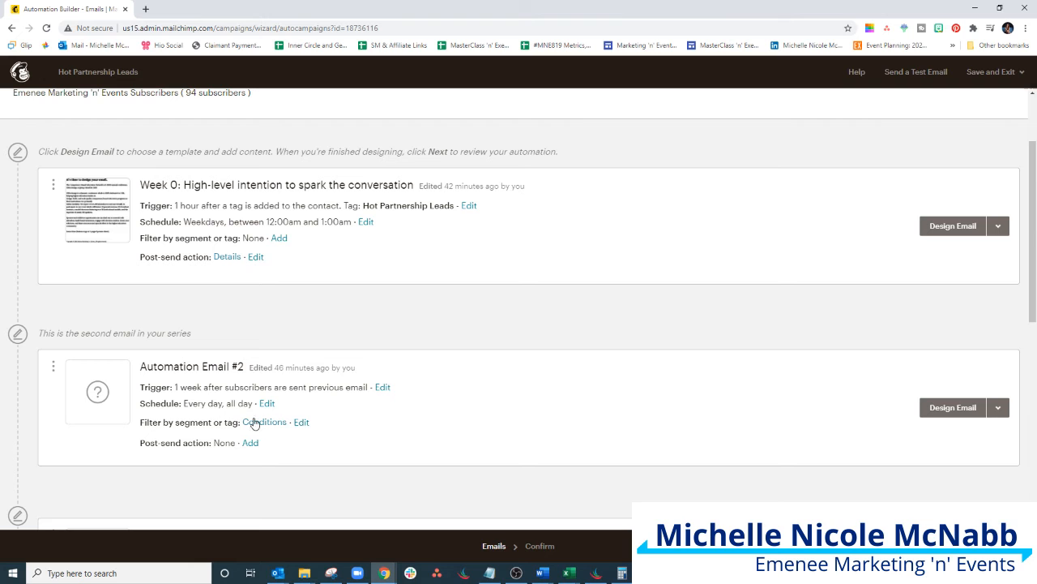
scroll(278, 430, "down", 1)
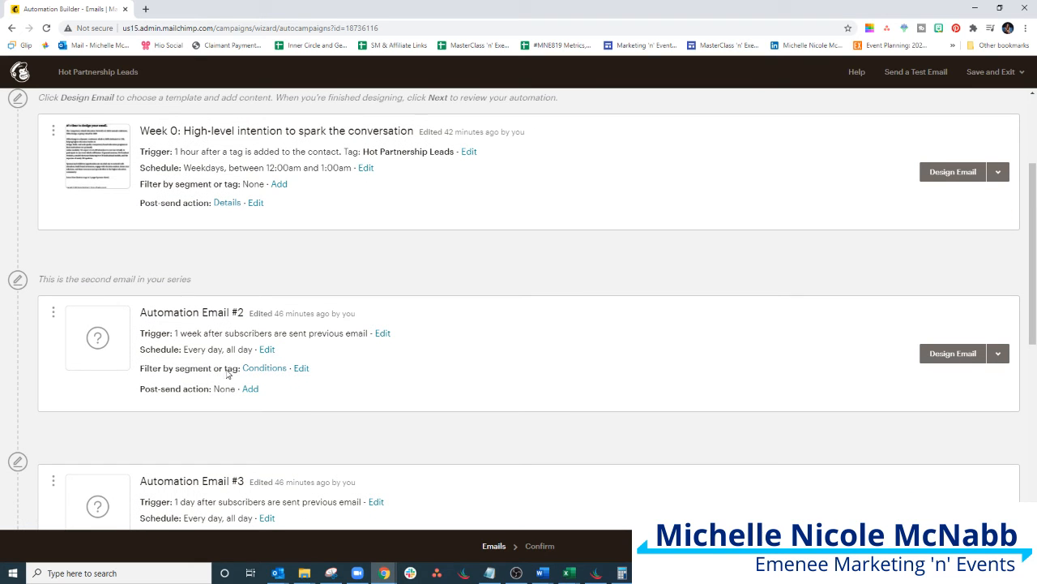
scroll(297, 378, "down", 1)
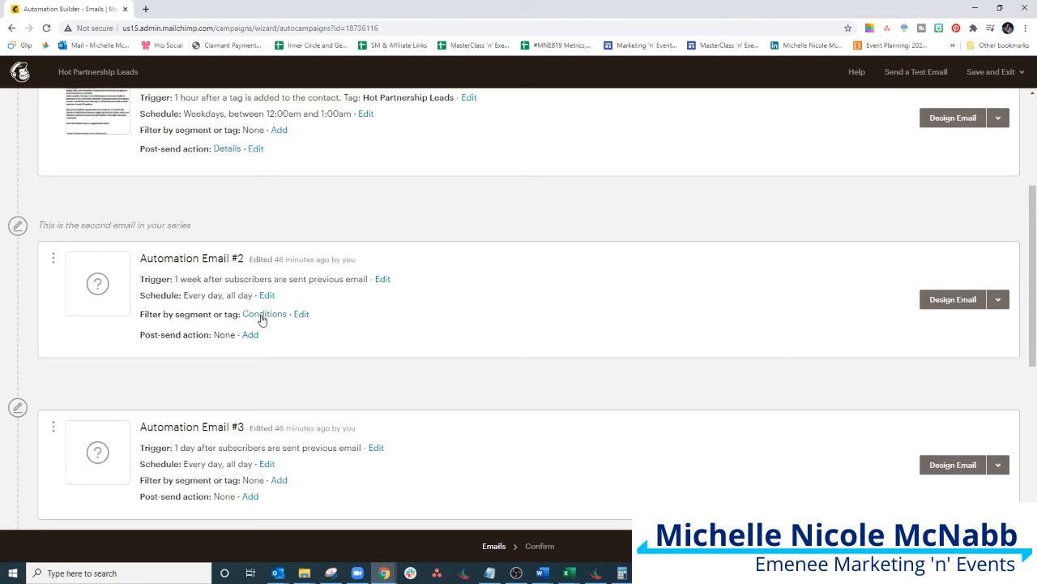
scroll(262, 322, "down", 1)
scroll(227, 319, "up", 3)
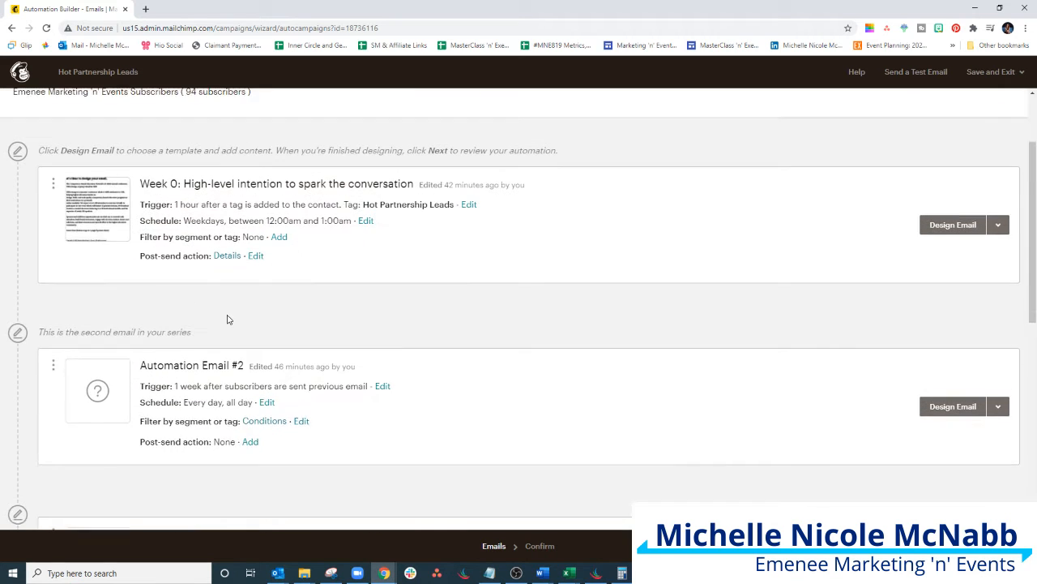
scroll(228, 319, "down", 1)
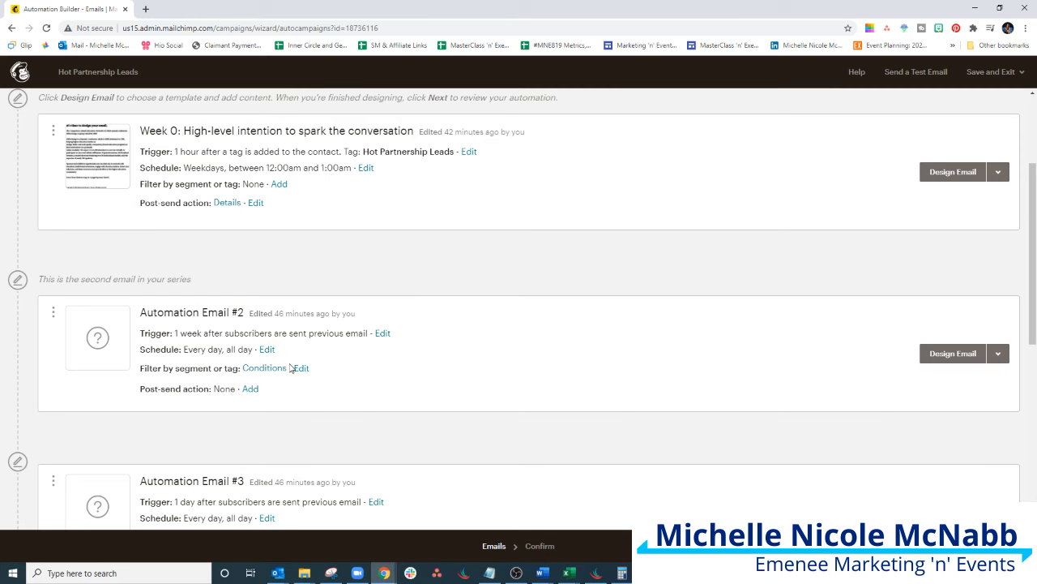
scroll(263, 318, "down", 2)
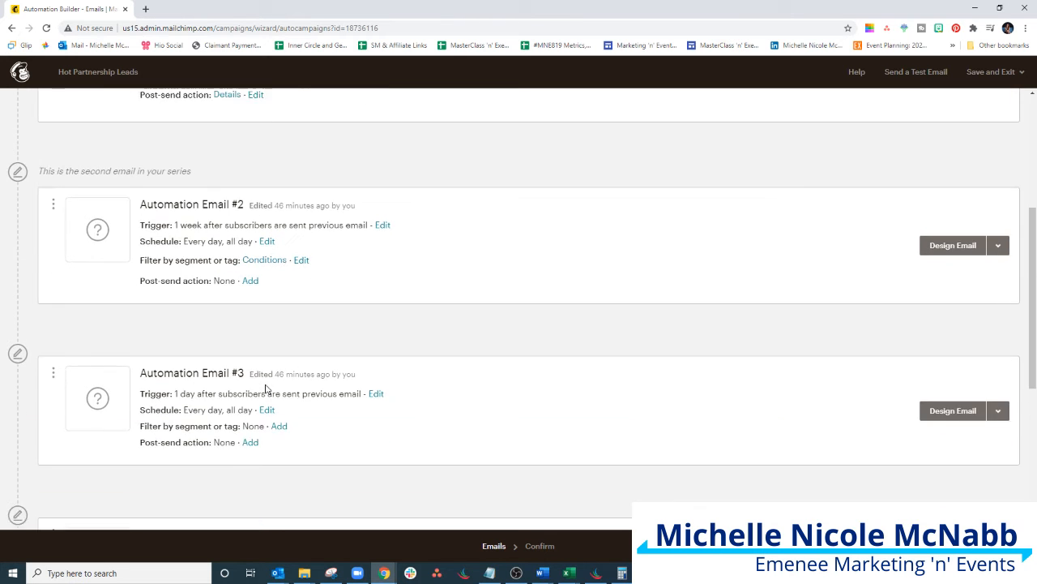
scroll(266, 387, "up", 5)
scroll(266, 377, "down", 4)
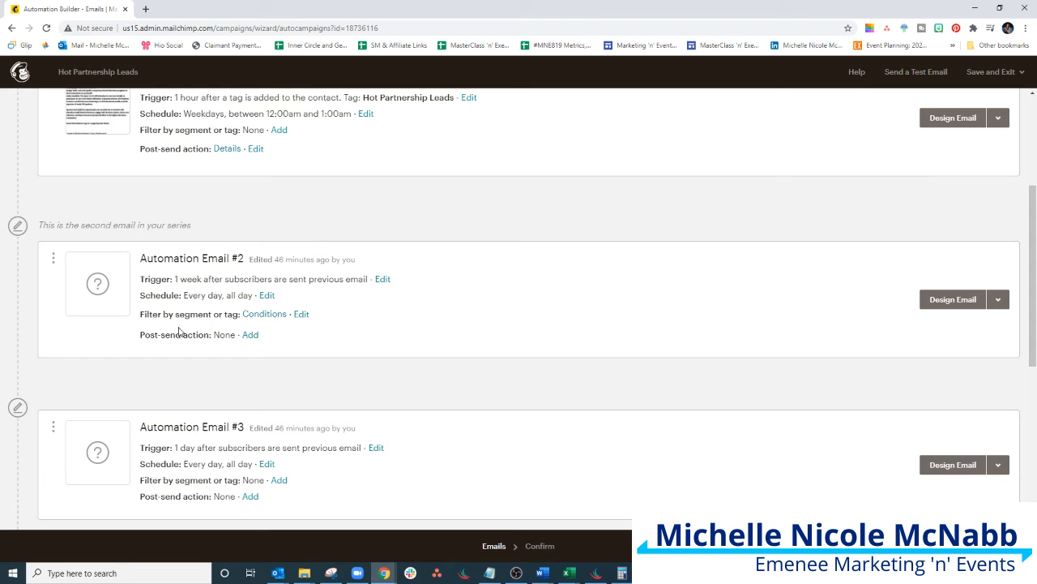
left_click(251, 336)
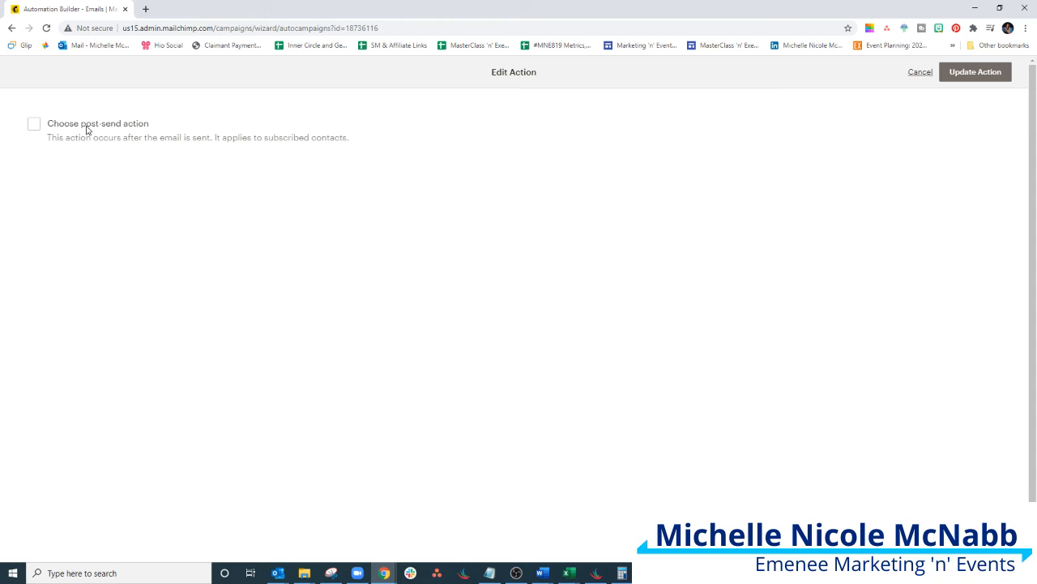
left_click(88, 129)
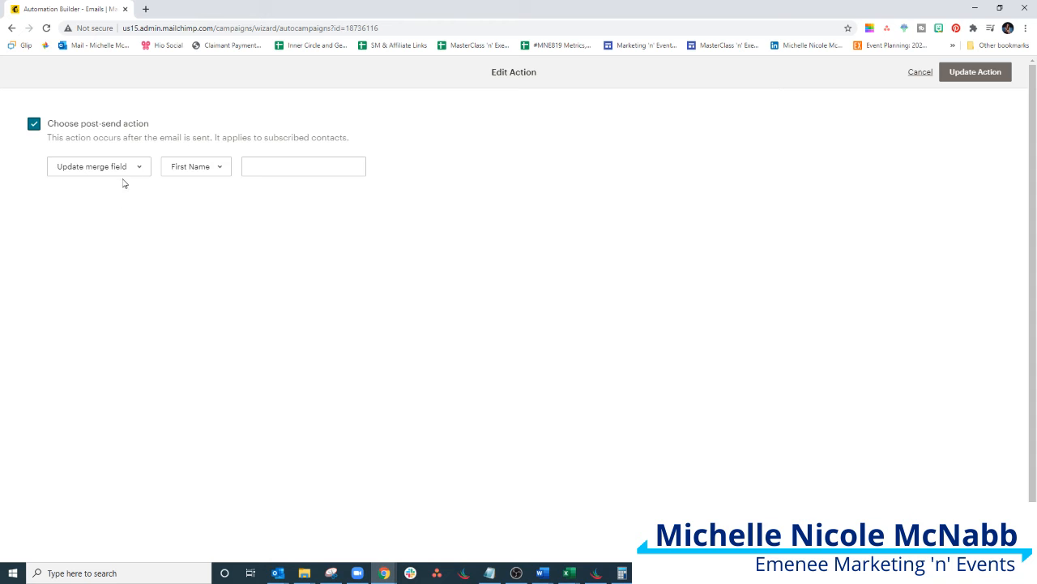
right_click(12, 28)
left_click(943, 135)
left_click(918, 73)
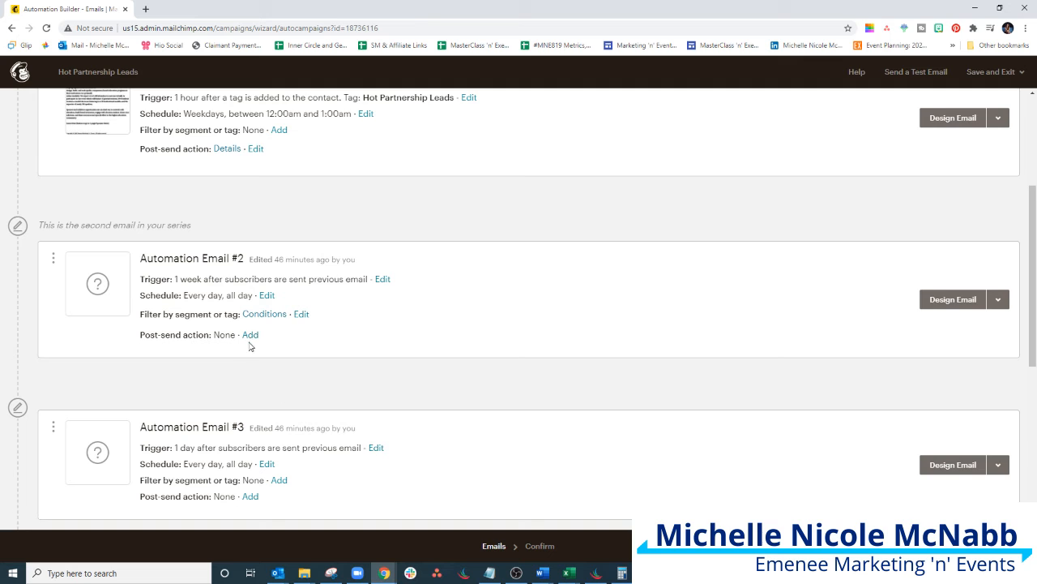
scroll(250, 346, "down", 3)
scroll(842, 359, "down", 1)
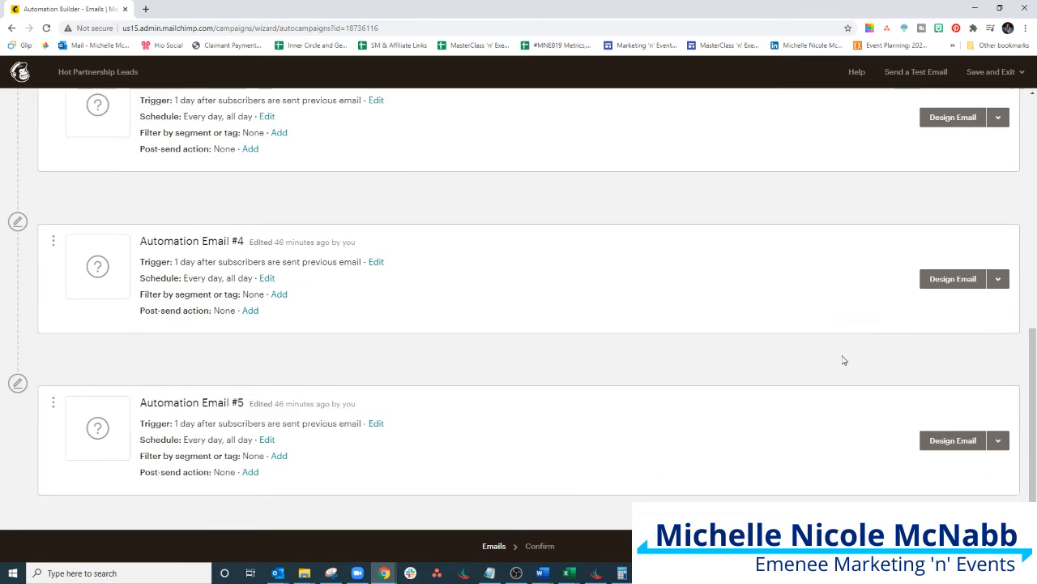
Proceed to the automation's confirmation stage and look over the pre-send checklist for the emails in the series
scroll(843, 359, "down", 1)
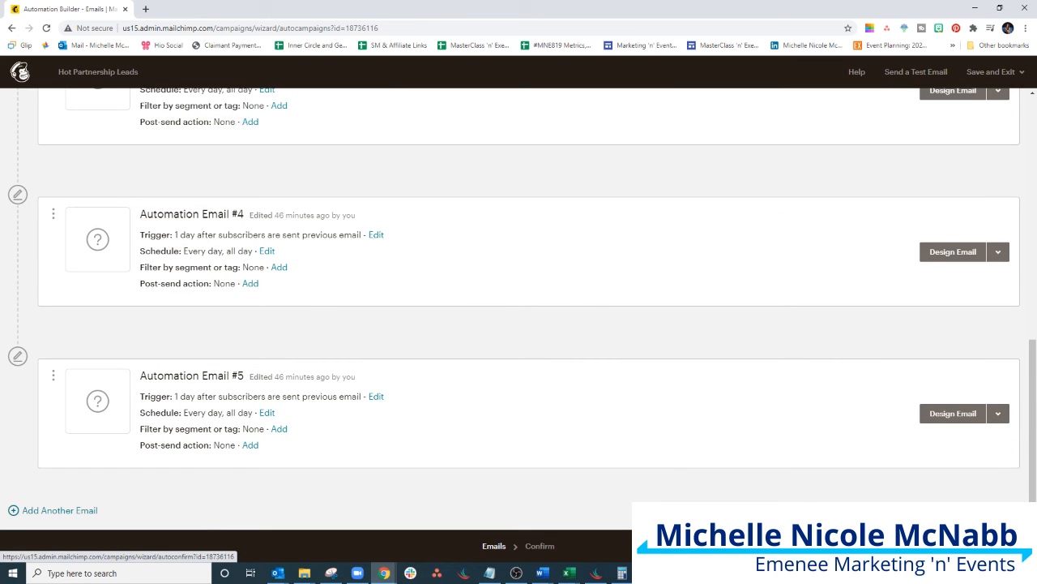
left_click(1003, 546)
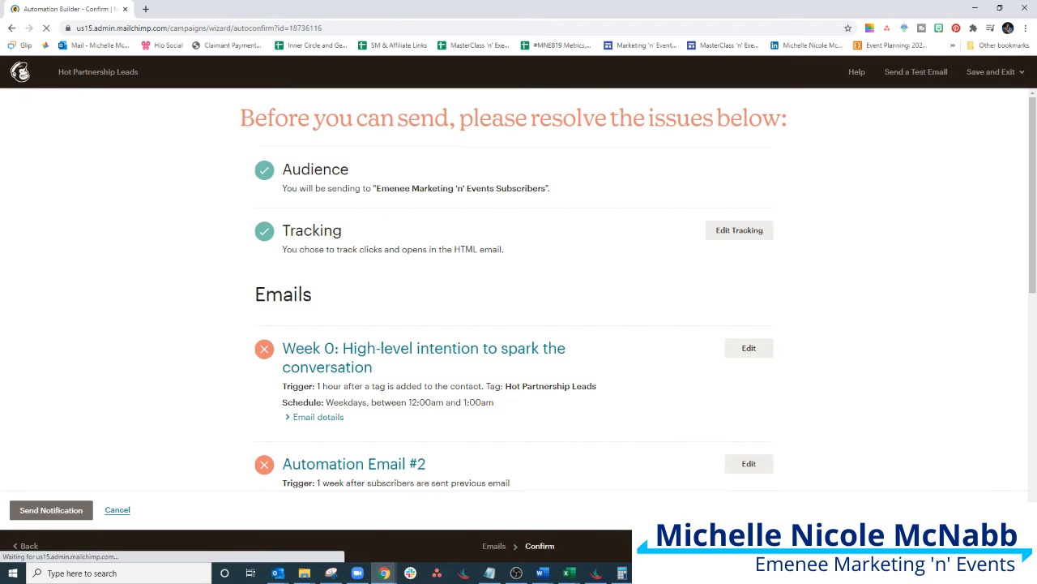
scroll(448, 352, "down", 2)
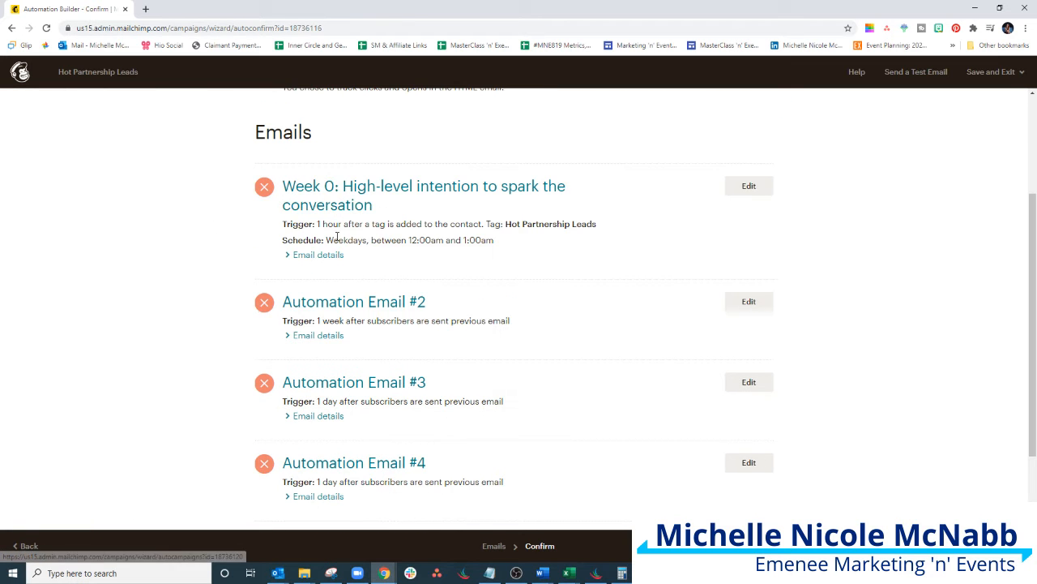
scroll(305, 233, "down", 1)
scroll(306, 233, "up", 1)
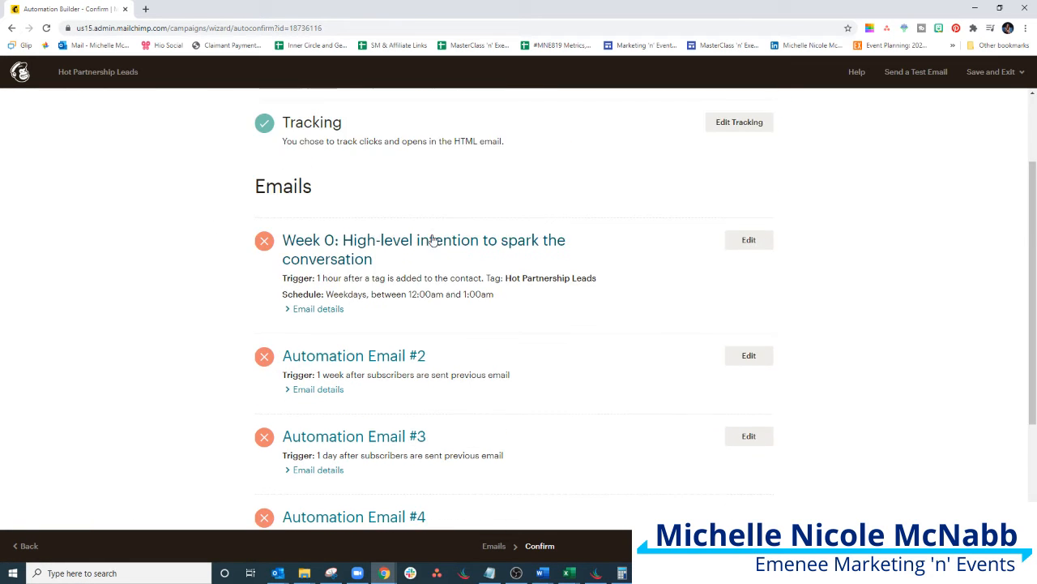
scroll(435, 265, "down", 1)
scroll(386, 205, "down", 1)
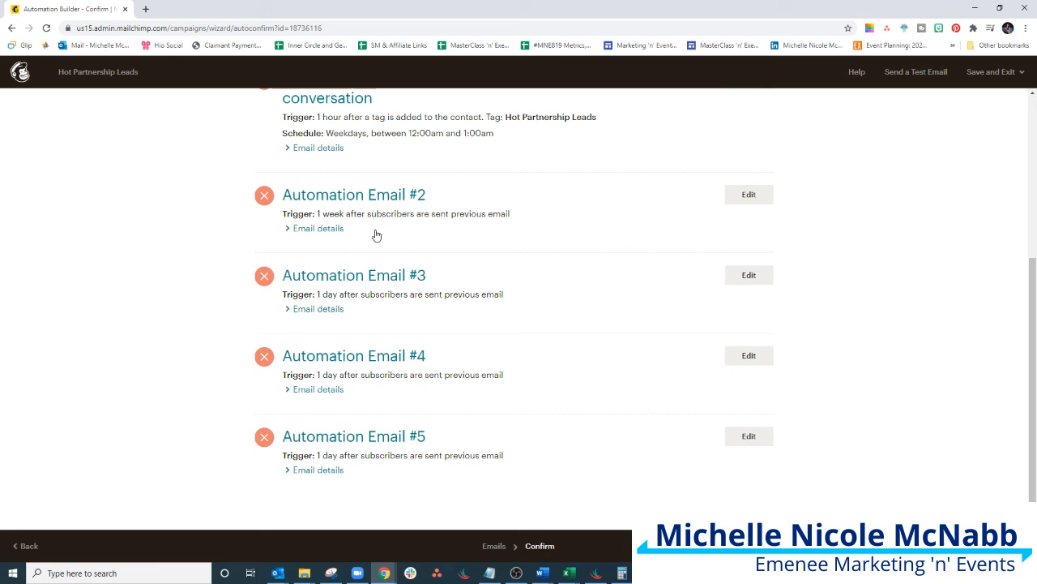
Expand the details of Automation Email #2 and examine its trigger, subject line, replies, social cards and email content items
left_click(312, 231)
scroll(329, 215, "down", 2)
scroll(330, 239, "up", 2)
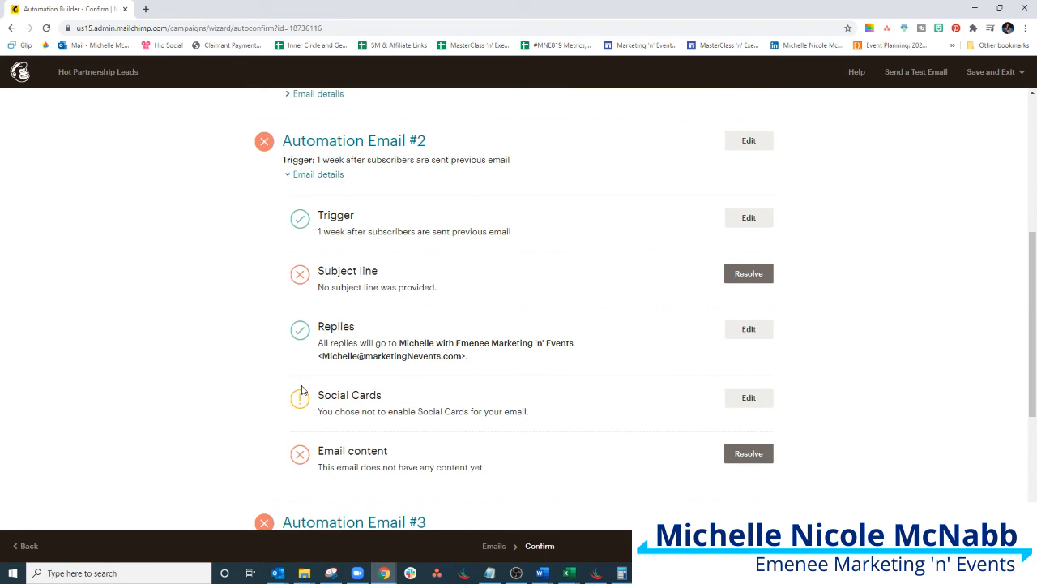
scroll(318, 348, "down", 2)
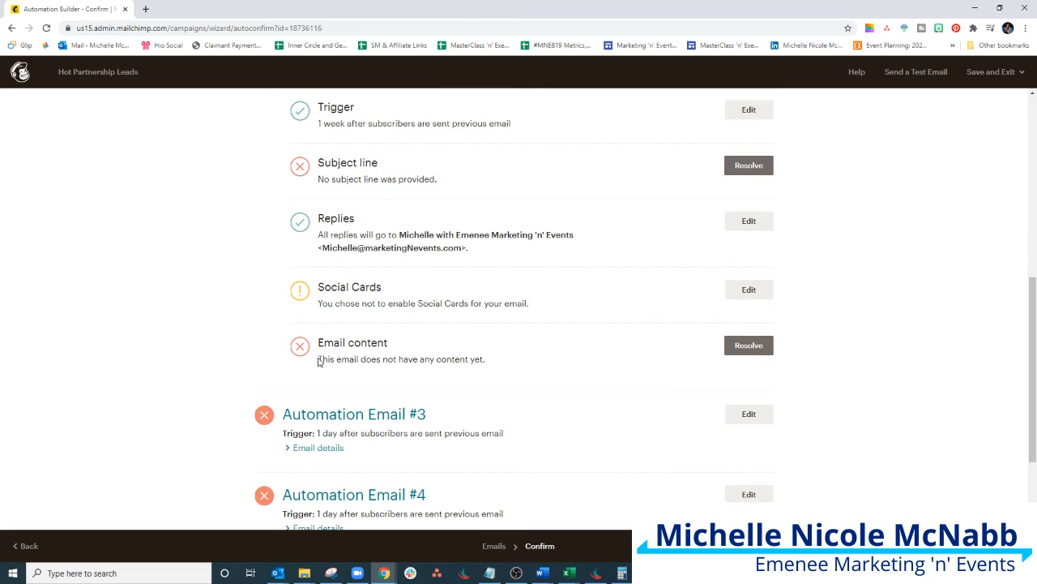
scroll(325, 232, "up", 1)
scroll(324, 243, "down", 3)
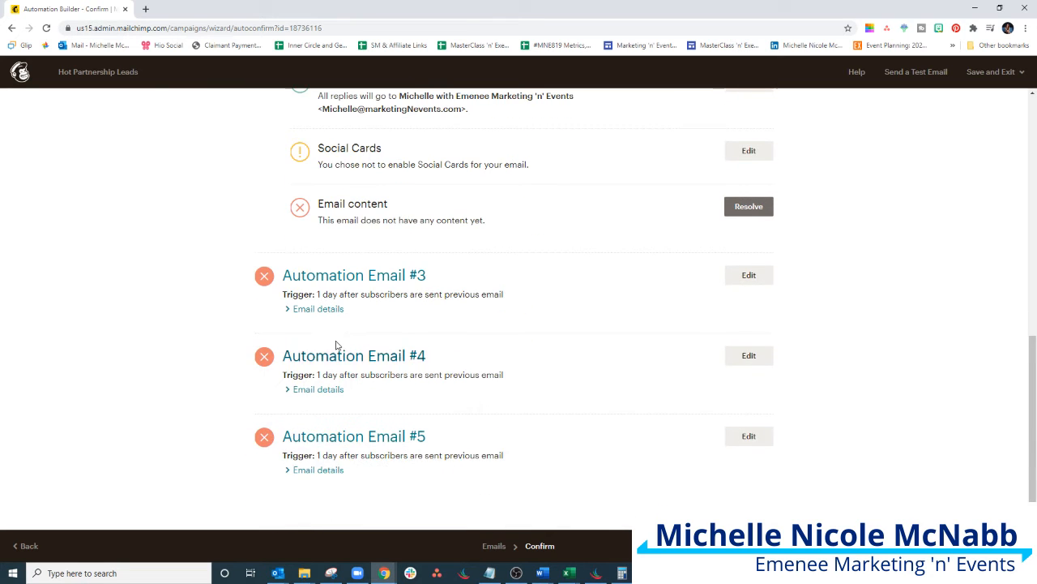
scroll(336, 347, "up", 7)
scroll(353, 358, "down", 3)
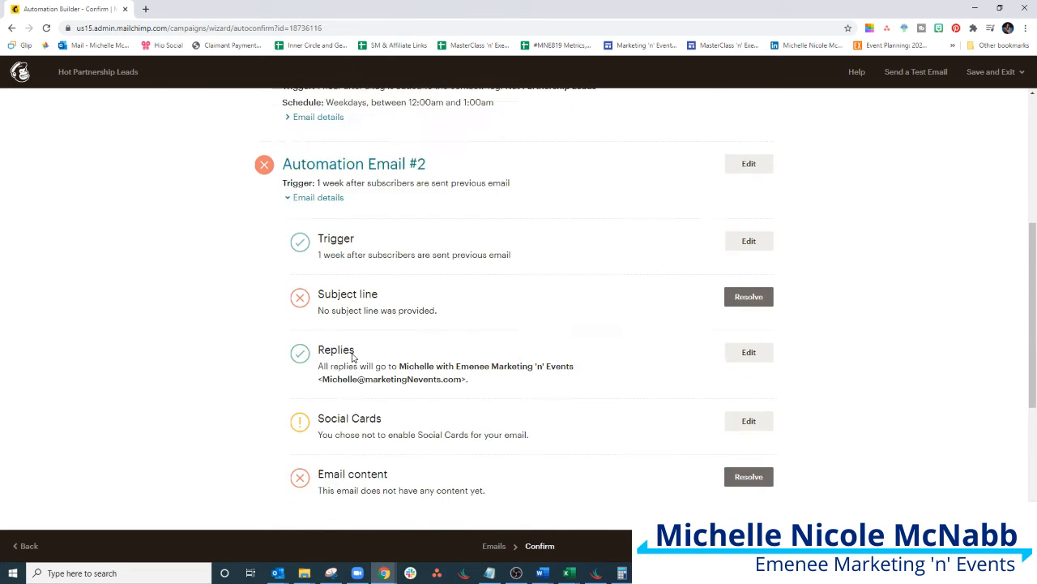
scroll(352, 358, "up", 2)
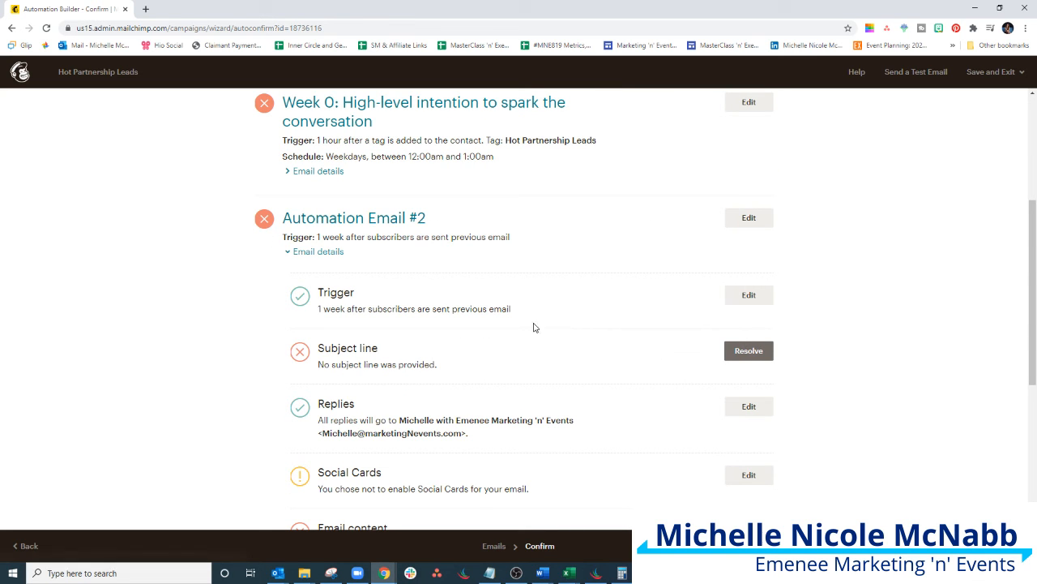
scroll(549, 329, "down", 5)
scroll(546, 332, "up", 6)
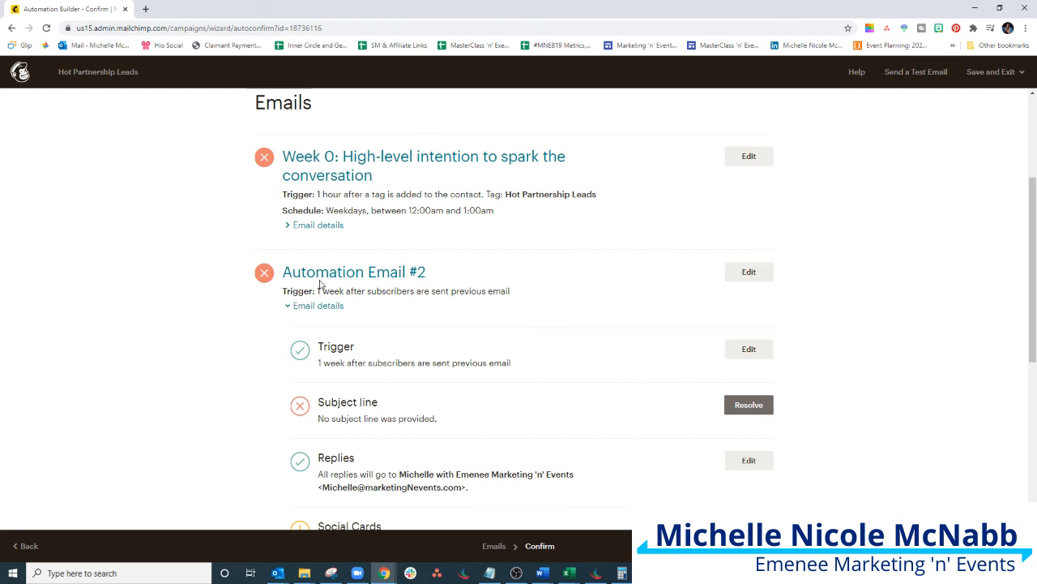
scroll(418, 392, "down", 3)
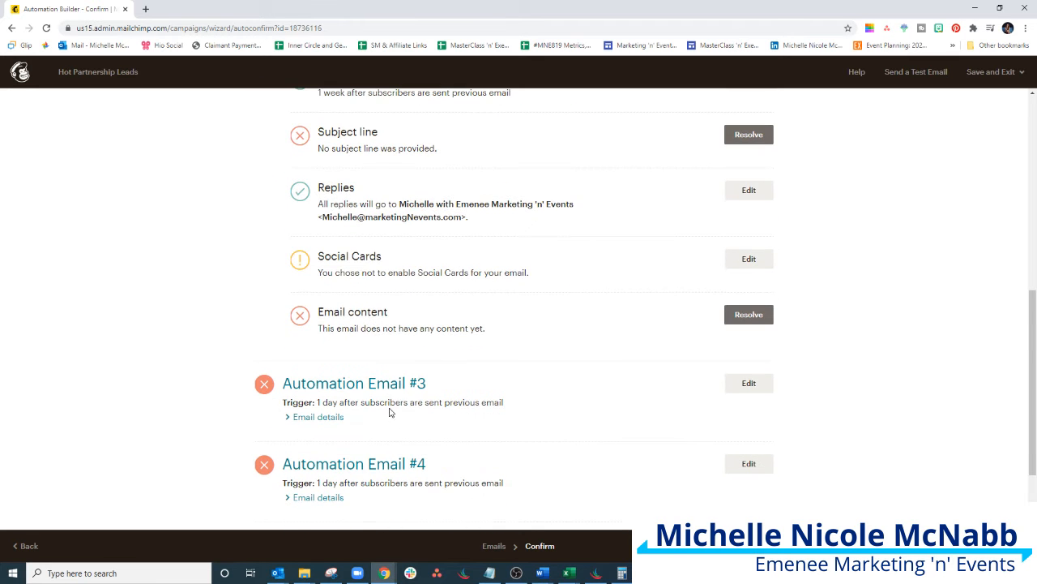
scroll(381, 293, "up", 2)
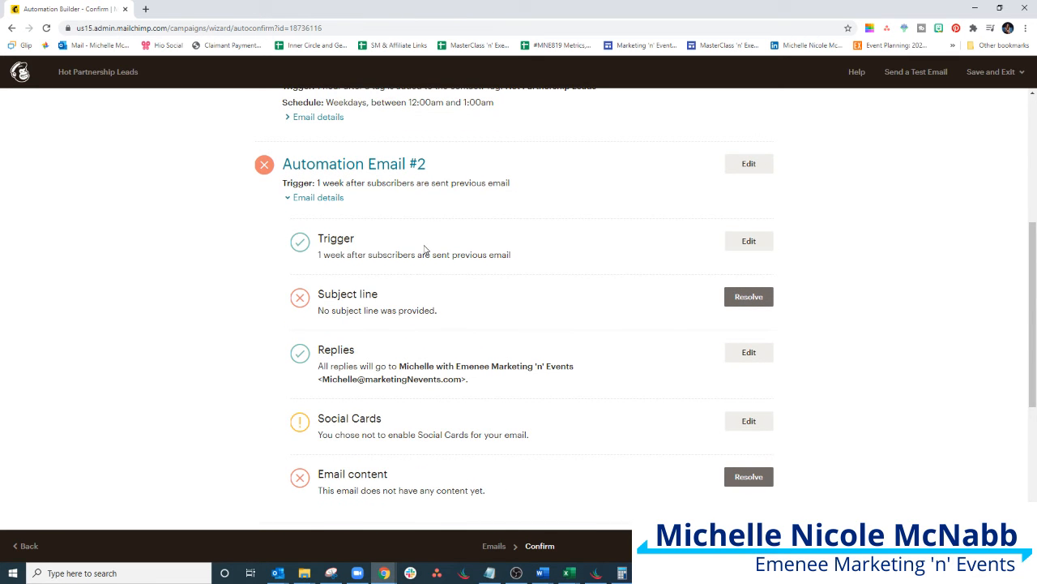
scroll(435, 359, "down", 1)
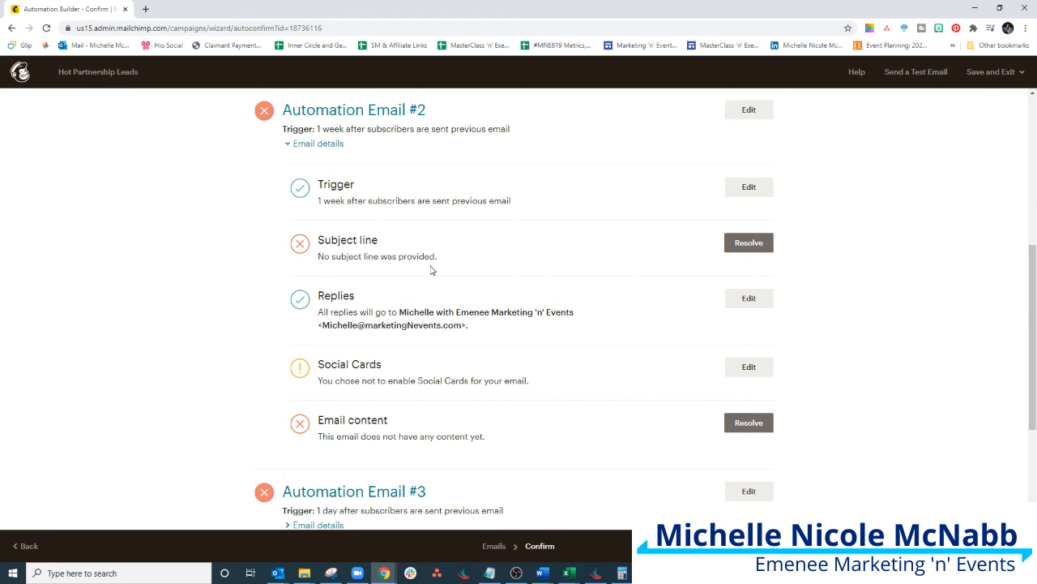
scroll(432, 270, "down", 3)
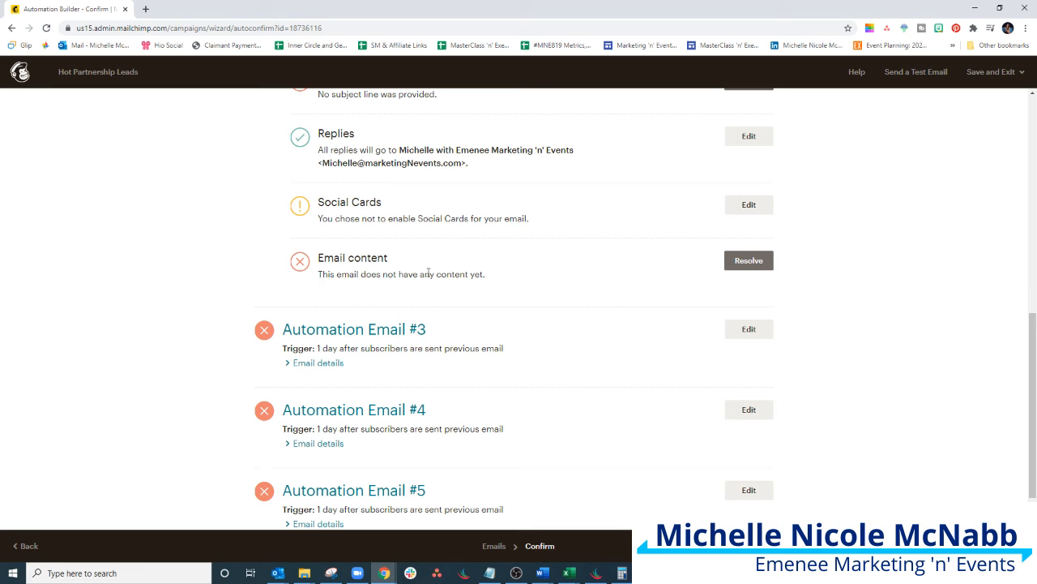
left_click_drag(322, 274, 489, 279)
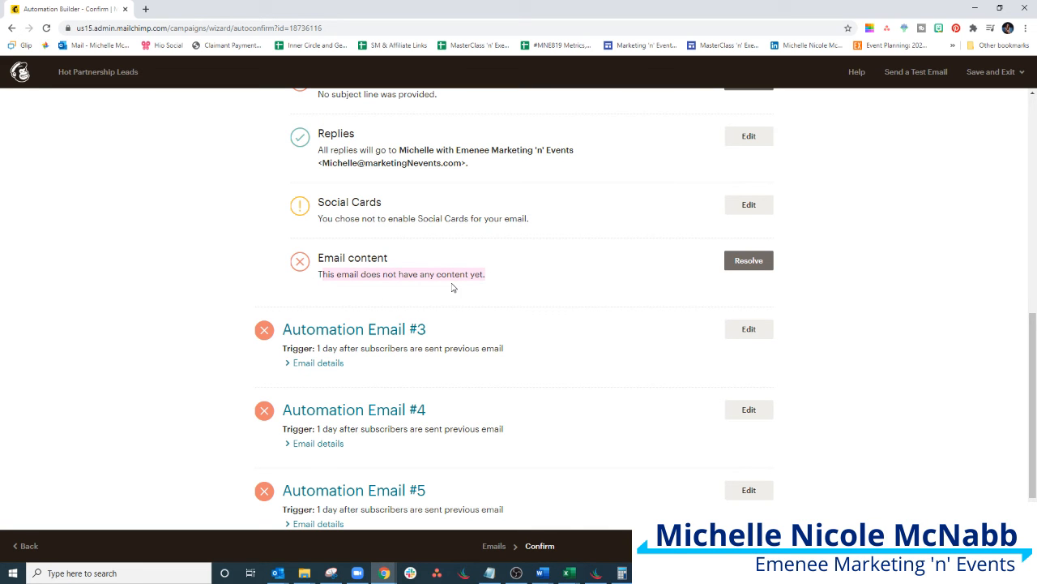
scroll(452, 287, "up", 3)
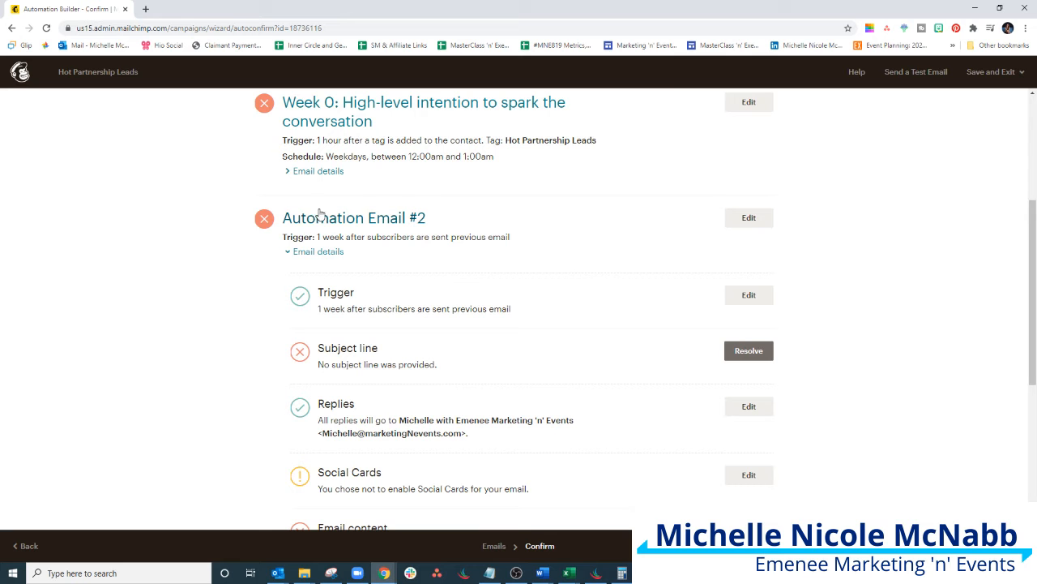
Expand the Week 0 email's details and read its default text content notice about placeholder text
left_click(319, 171)
scroll(358, 231, "down", 2)
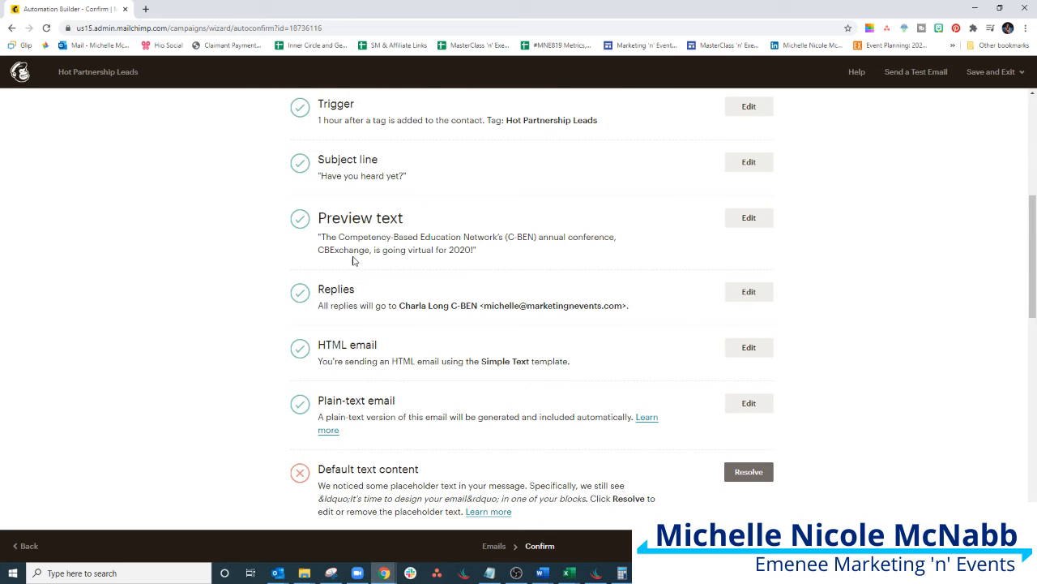
scroll(393, 442, "down", 1)
scroll(397, 444, "down", 1)
left_click_drag(320, 378, 418, 378)
left_click(481, 381)
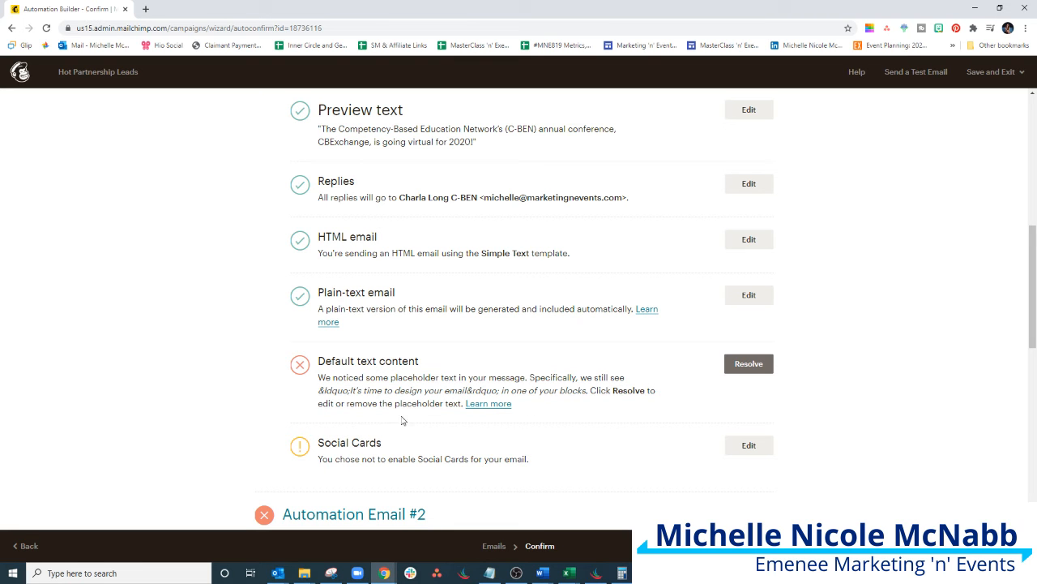
left_click_drag(322, 390, 623, 393)
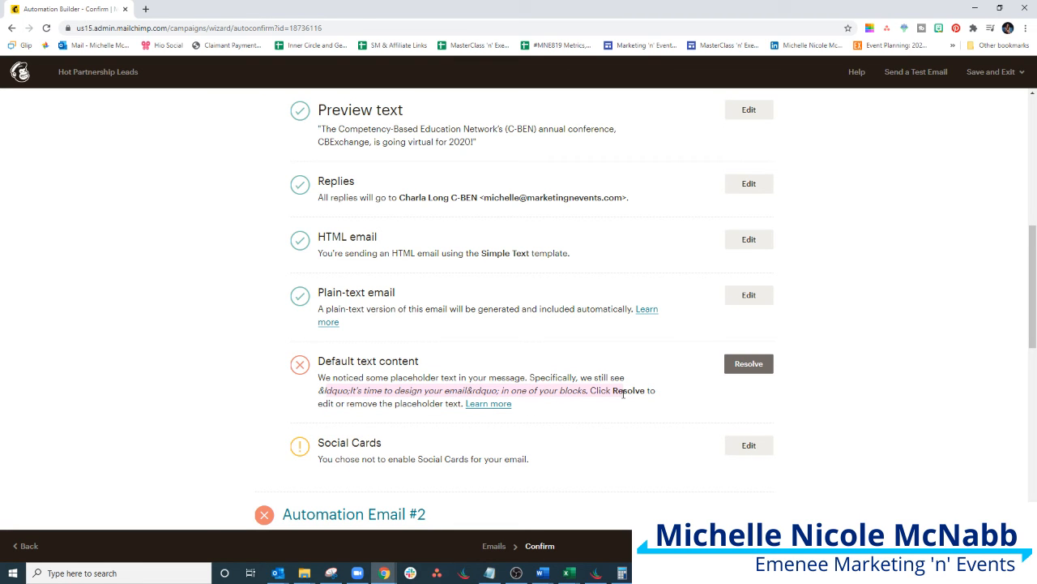
Review every item in the Week 0 email's checklist, from trigger and subject line to default text content and social cards
scroll(519, 371, "up", 5)
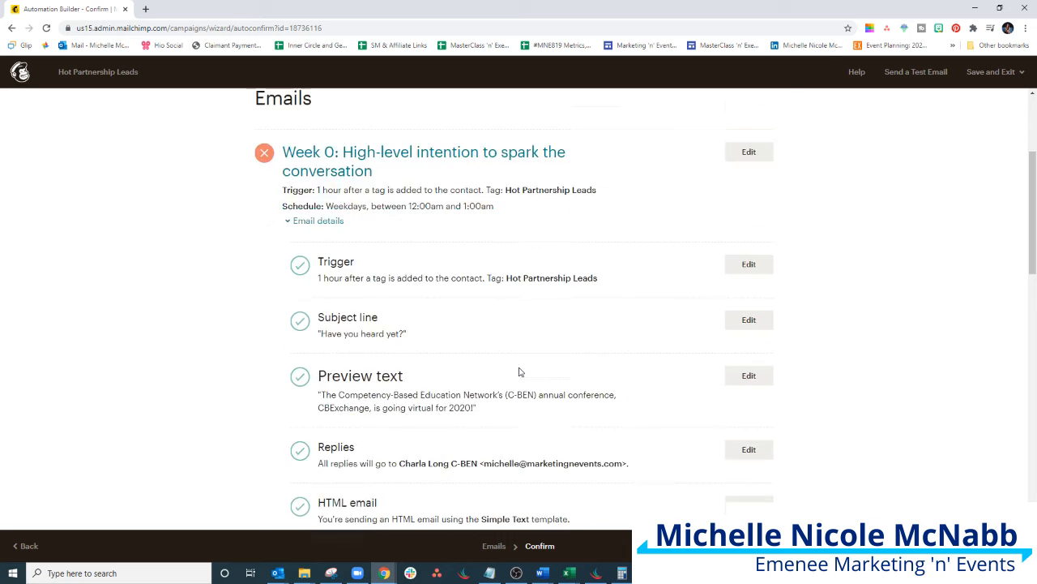
scroll(224, 352, "down", 2)
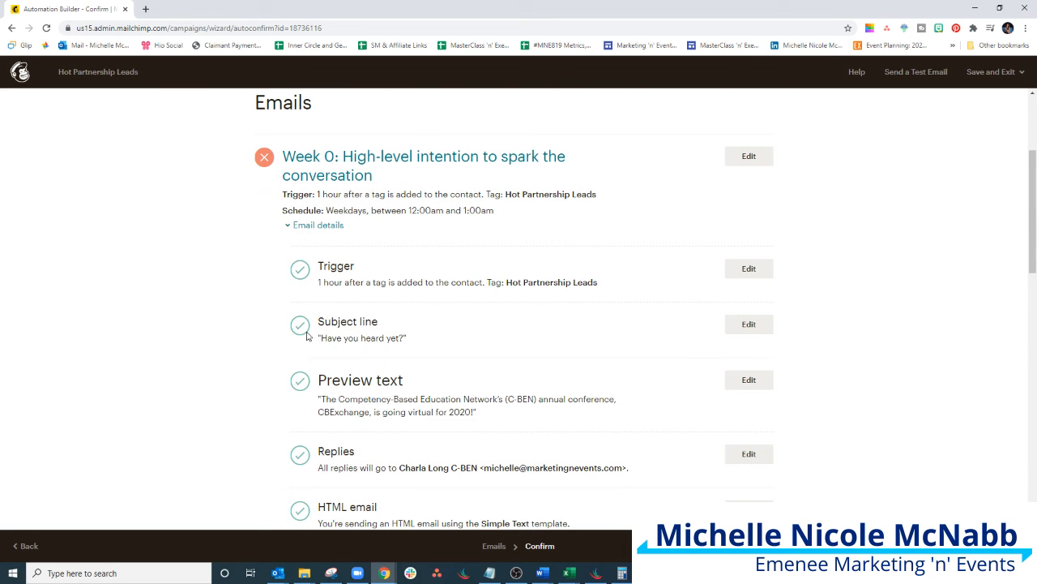
scroll(409, 389, "down", 4)
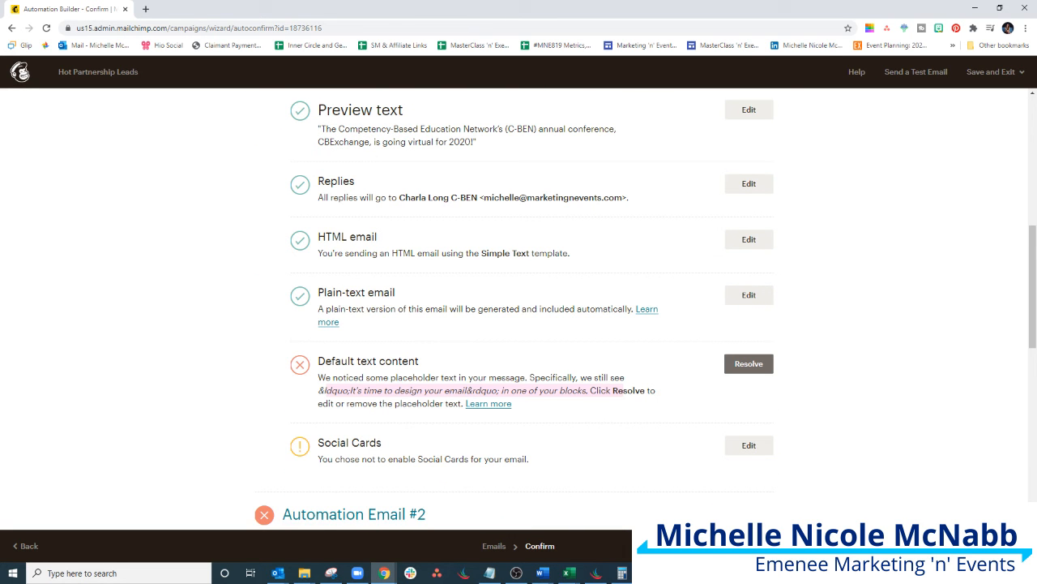
scroll(920, 476, "down", 1)
scroll(918, 478, "up", 2)
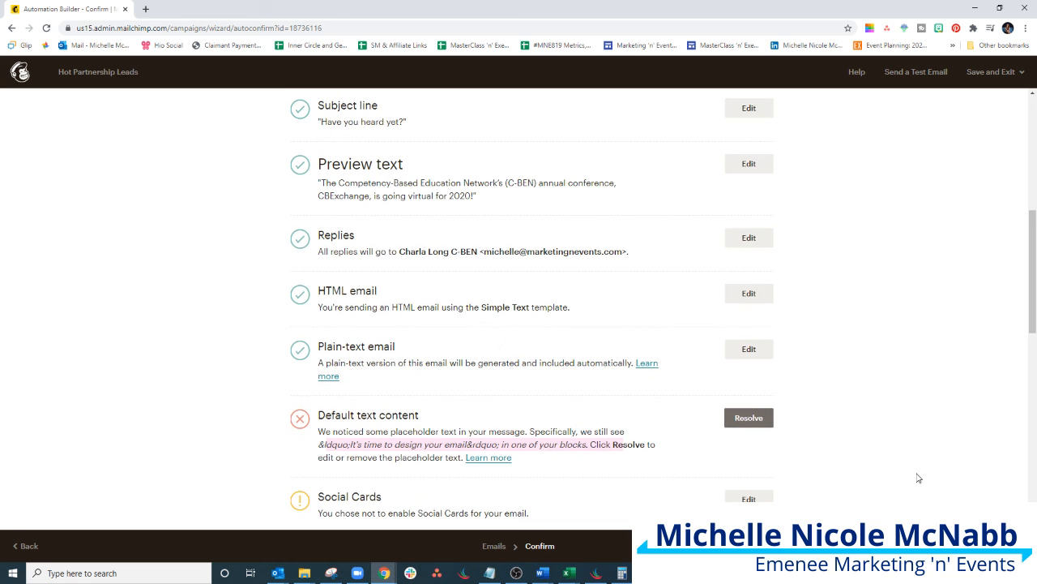
scroll(918, 478, "down", 2)
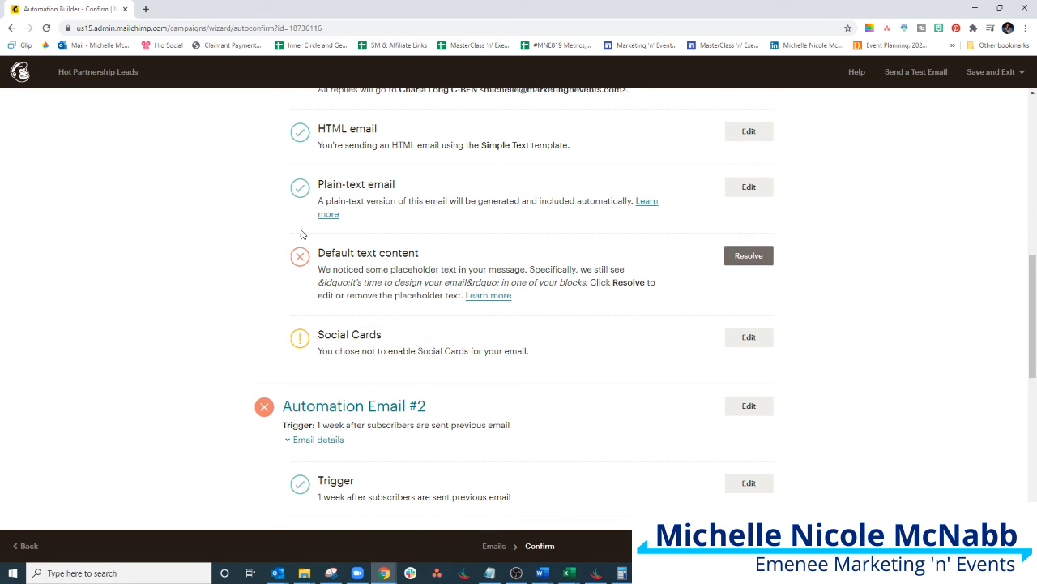
scroll(384, 243, "up", 3)
scroll(383, 260, "down", 2)
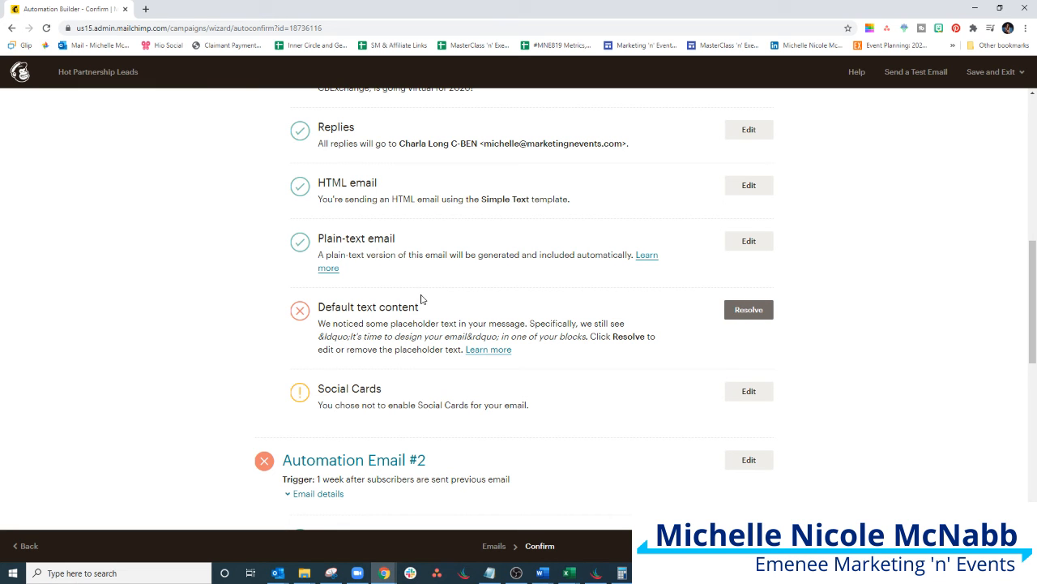
scroll(422, 292, "up", 2)
scroll(370, 292, "down", 2)
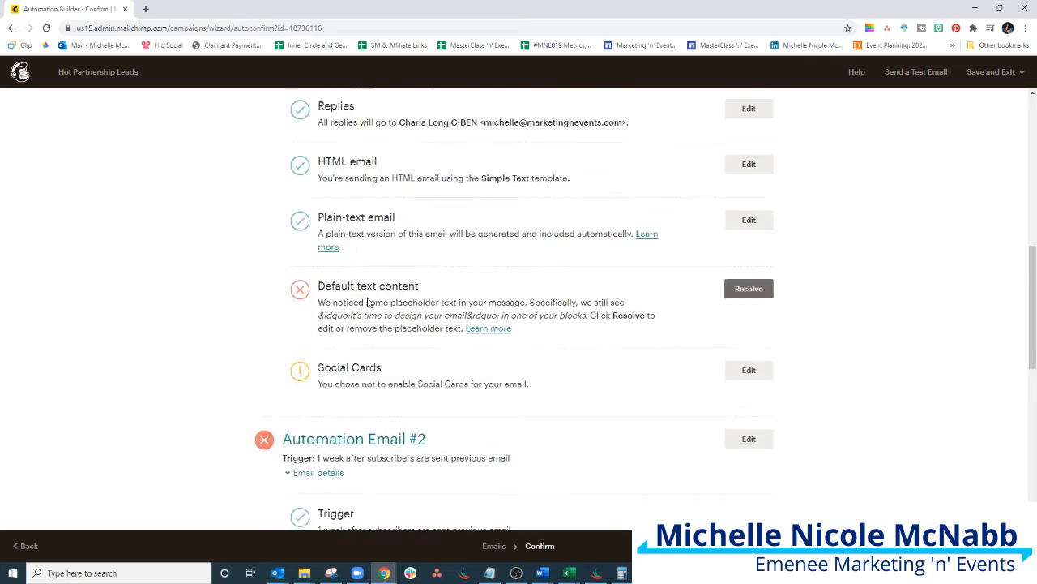
scroll(370, 300, "up", 3)
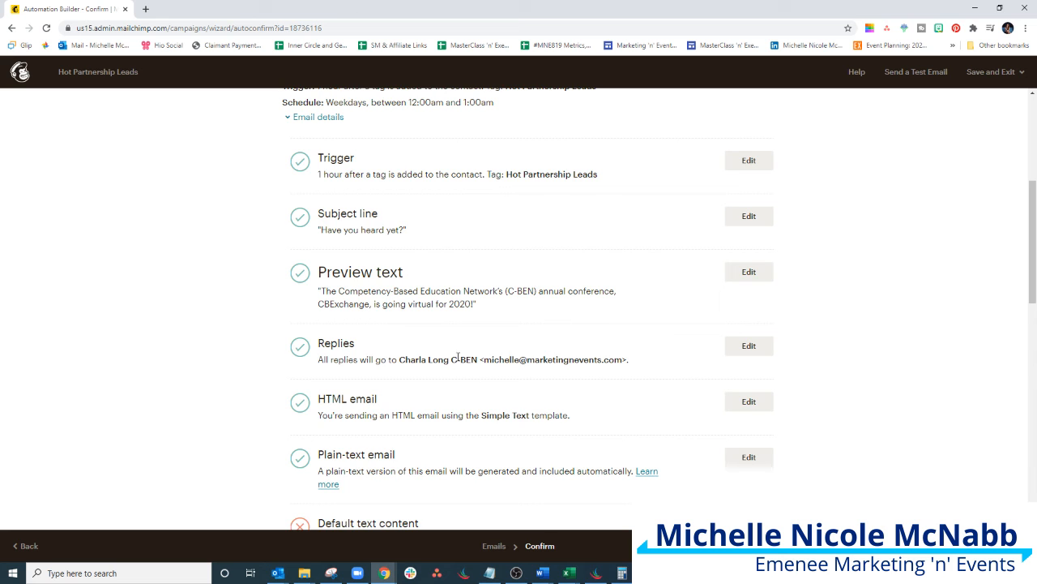
scroll(371, 313, "down", 3)
scroll(532, 348, "up", 2)
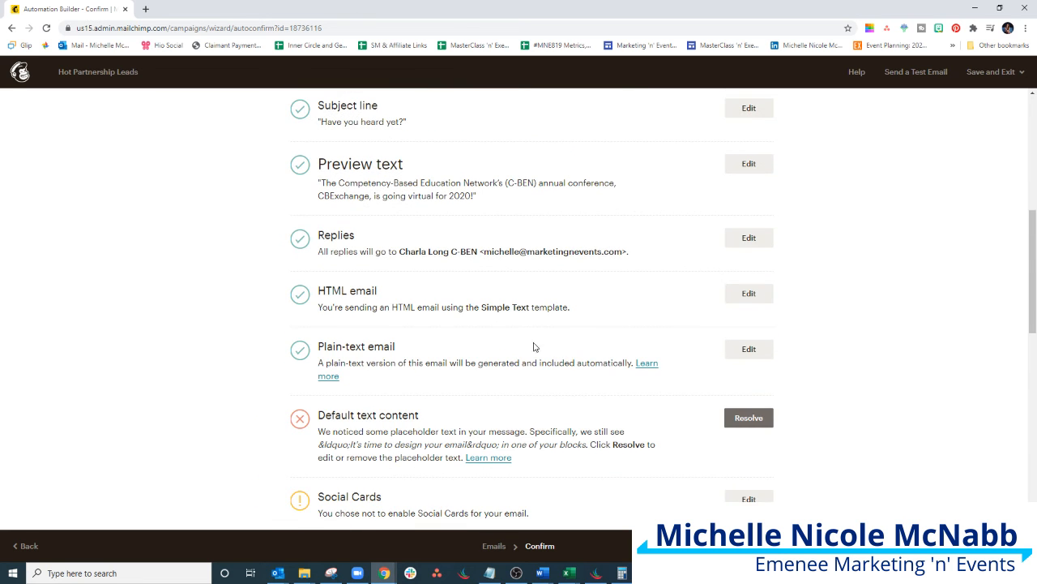
Recheck the whole confirmation checklist, from audience and tracking through the Week 0 email to Automation Email #2
scroll(558, 278, "up", 4)
scroll(527, 252, "up", 1)
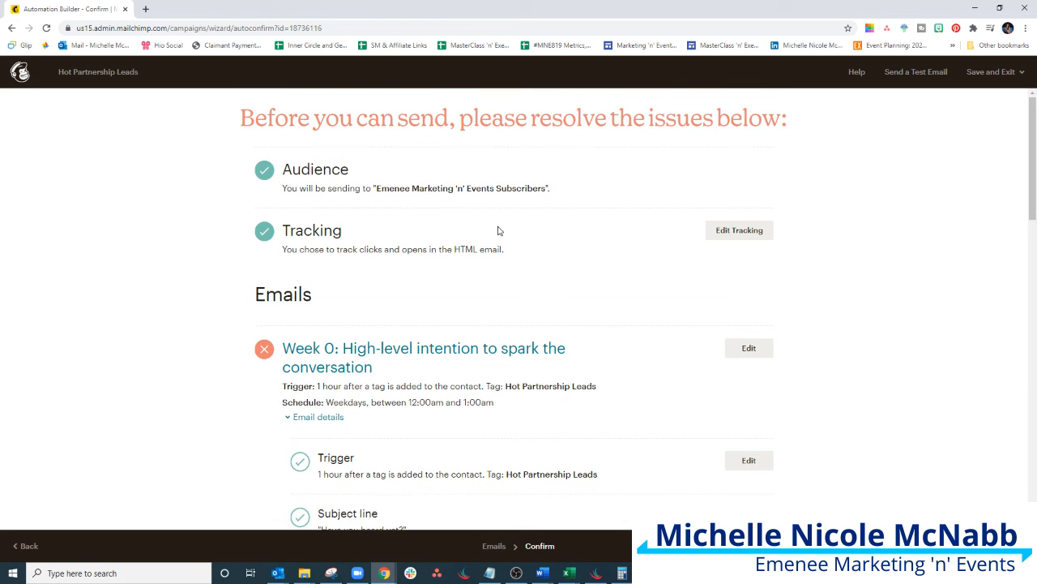
scroll(312, 281, "down", 5)
scroll(310, 281, "down", 7)
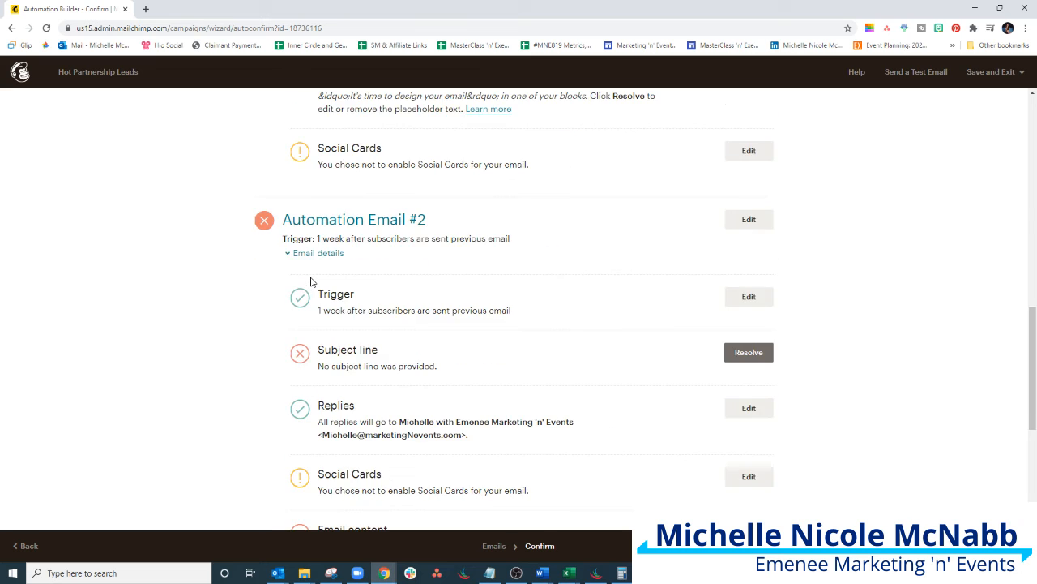
scroll(310, 278, "up", 4)
scroll(547, 346, "up", 10)
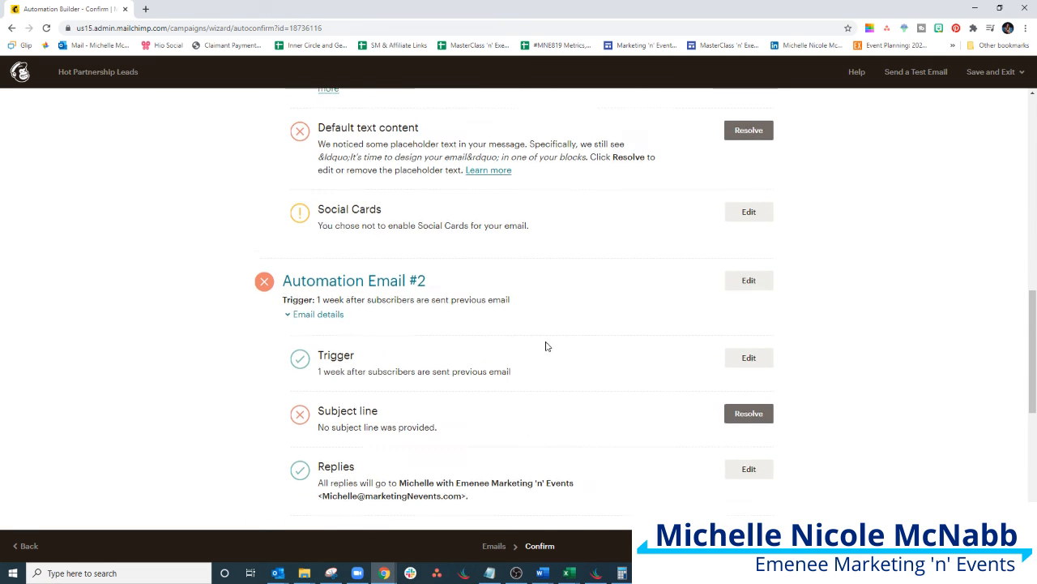
left_click(1008, 72)
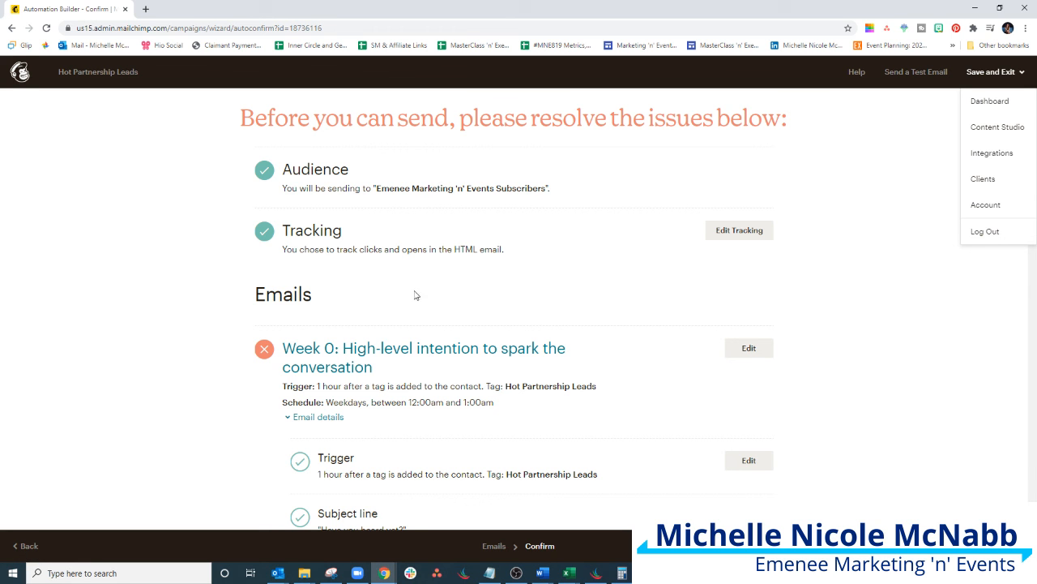
scroll(405, 316, "down", 2)
scroll(397, 344, "down", 2)
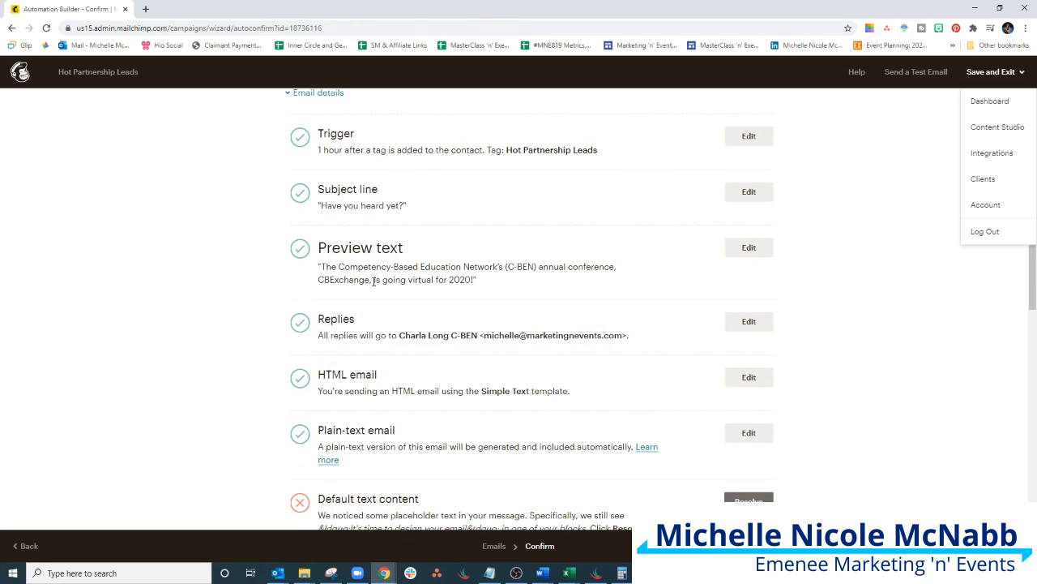
scroll(378, 281, "down", 1)
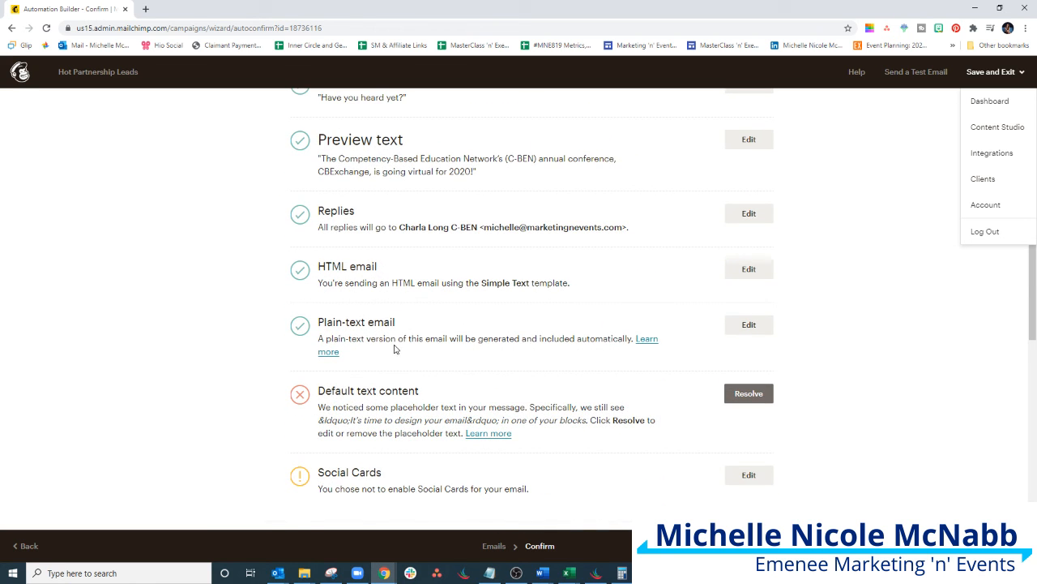
scroll(393, 348, "down", 2)
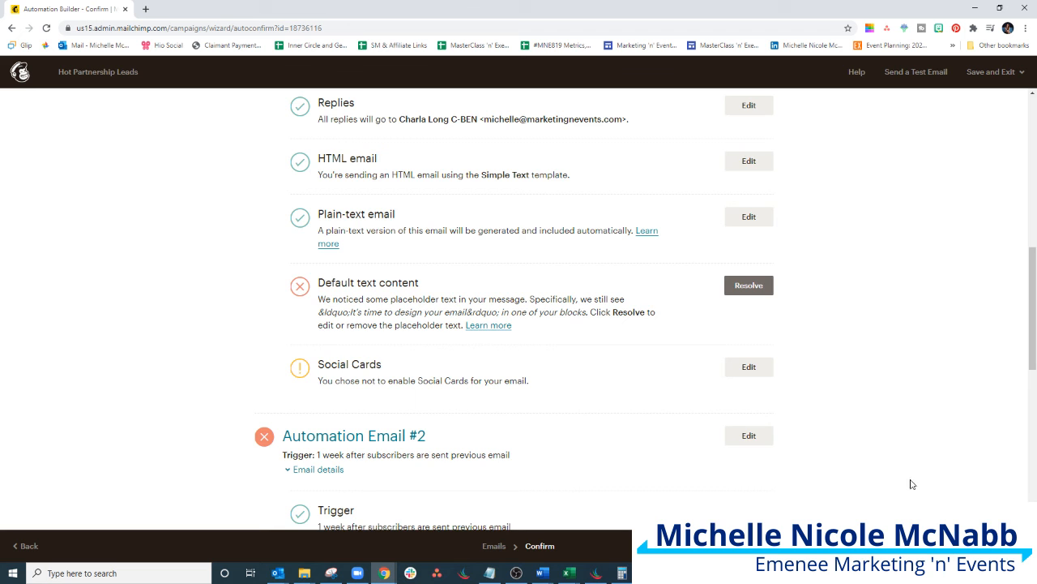
Exit to the dashboard without starting the automation, so the work is saved as a draft
scroll(916, 349, "up", 5)
mouse_move(992, 72)
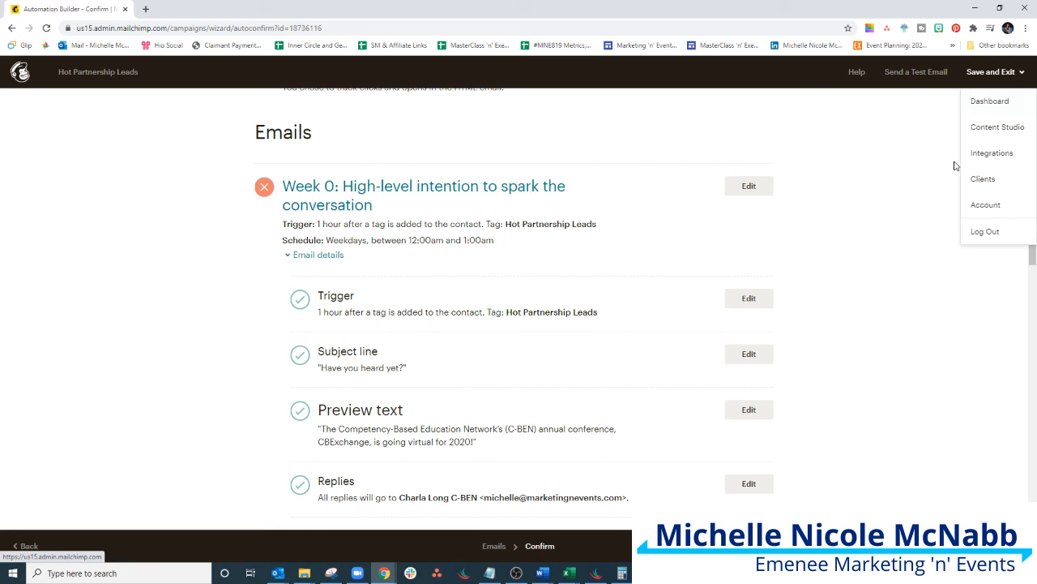
left_click(990, 101)
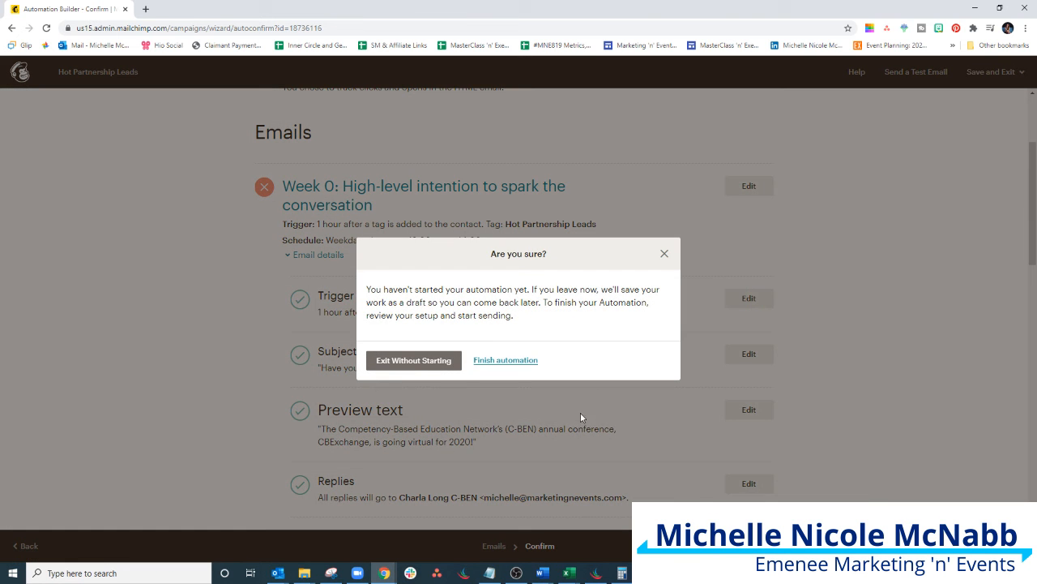
left_click(424, 365)
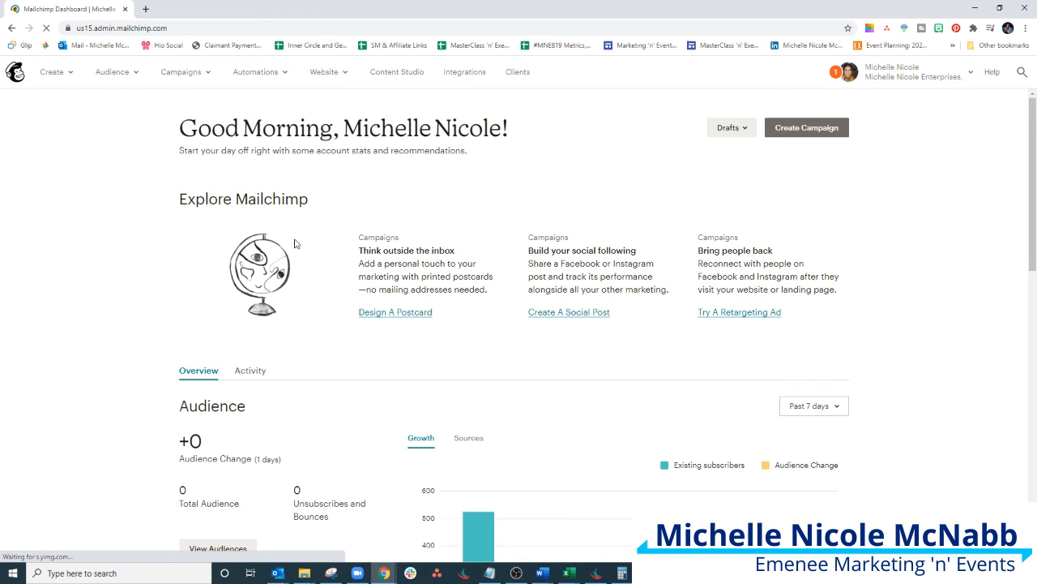
scroll(342, 386, "down", 3)
scroll(342, 386, "up", 3)
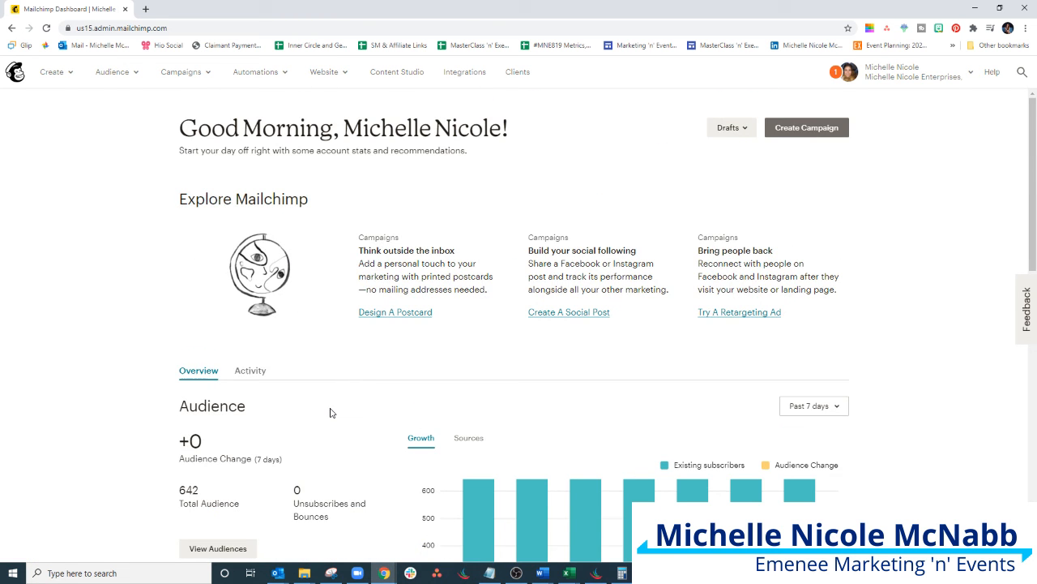